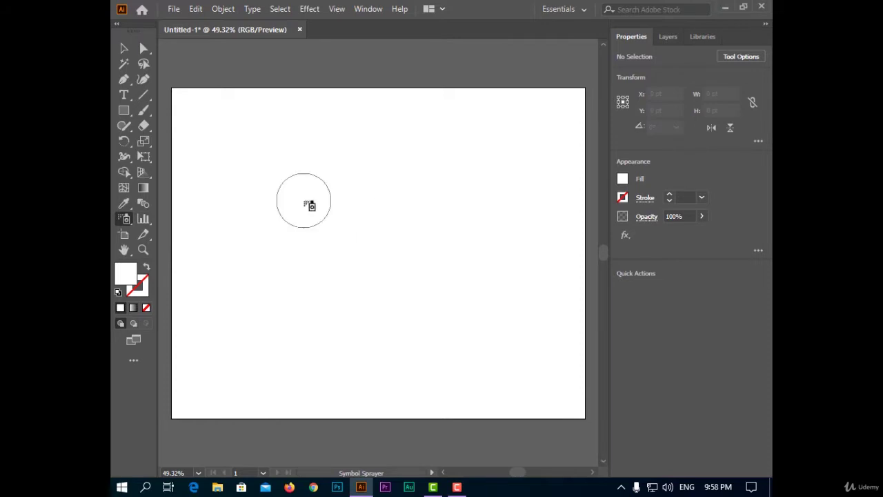
Bring up the Symbols panel after the sprayer warns that no symbol is chosen
{"action": "left_click", "coordinate": [304, 200]}
{"action": "left_click", "coordinate": [522, 263]}
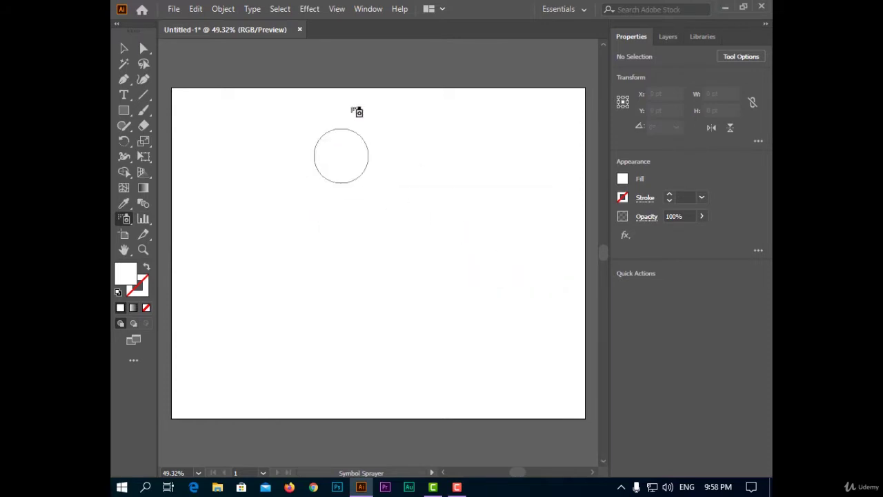
{"action": "left_click", "coordinate": [368, 8]}
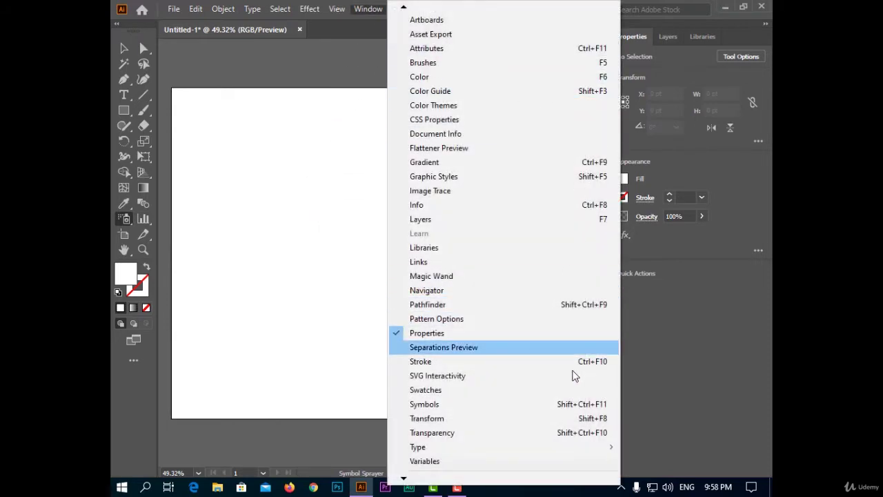
{"action": "left_click", "coordinate": [454, 410]}
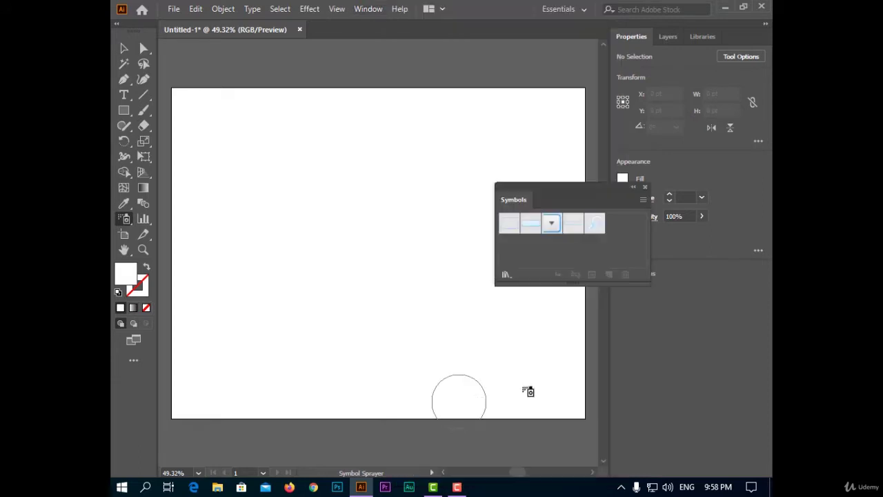
{"action": "mouse_move", "coordinate": [558, 197]}
{"action": "left_mouse_down"}
{"action": "mouse_move", "coordinate": [611, 152]}
{"action": "mouse_move", "coordinate": [580, 183]}
{"action": "mouse_move", "coordinate": [633, 165]}
{"action": "left_mouse_up"}
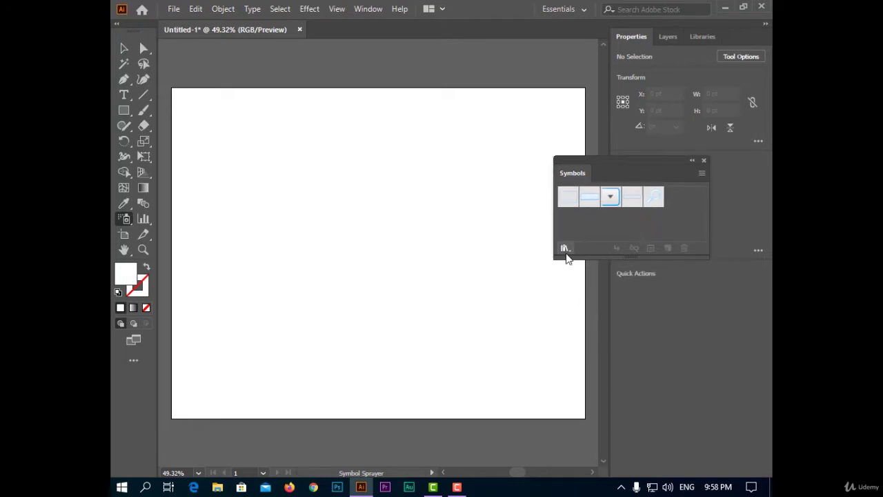
Add the pink flower from the Flowers symbol library, then close the Flowers and Symbols panels
{"action": "left_click", "coordinate": [566, 254]}
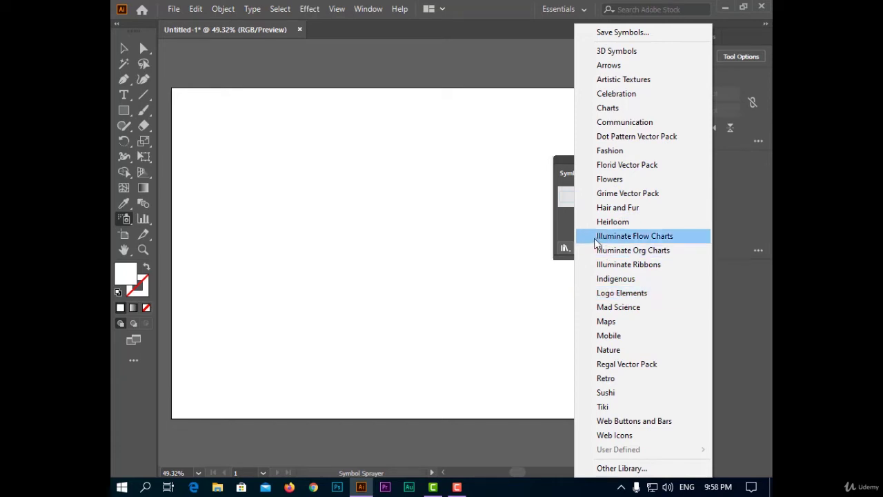
{"action": "left_click", "coordinate": [563, 229]}
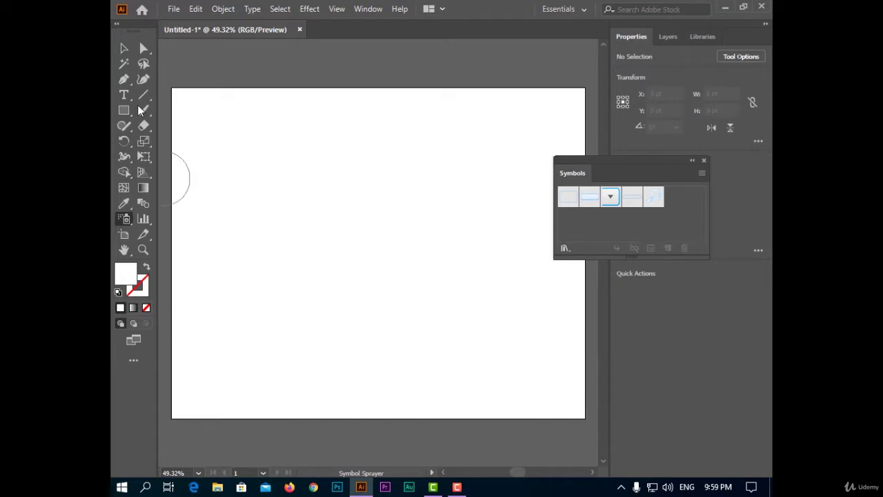
{"action": "left_click_drag", "start_coordinate": [617, 166], "coordinate": [639, 159]}
{"action": "left_click", "coordinate": [586, 241]}
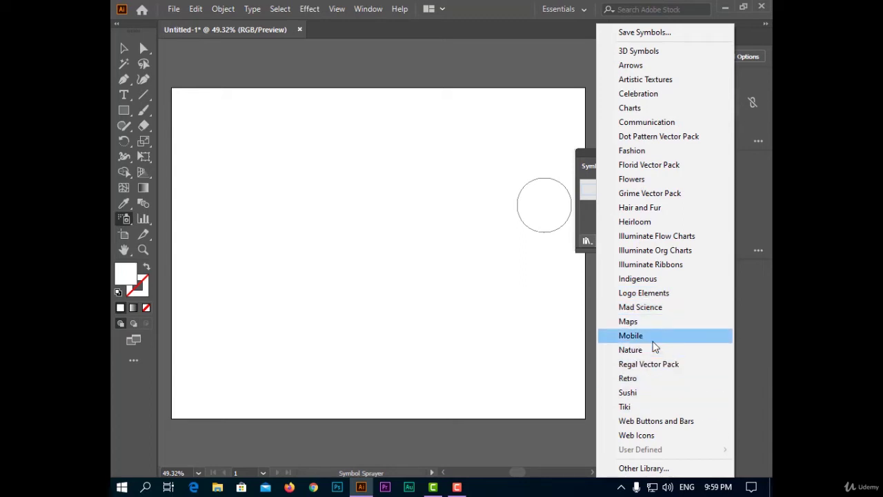
{"action": "left_click", "coordinate": [657, 180]}
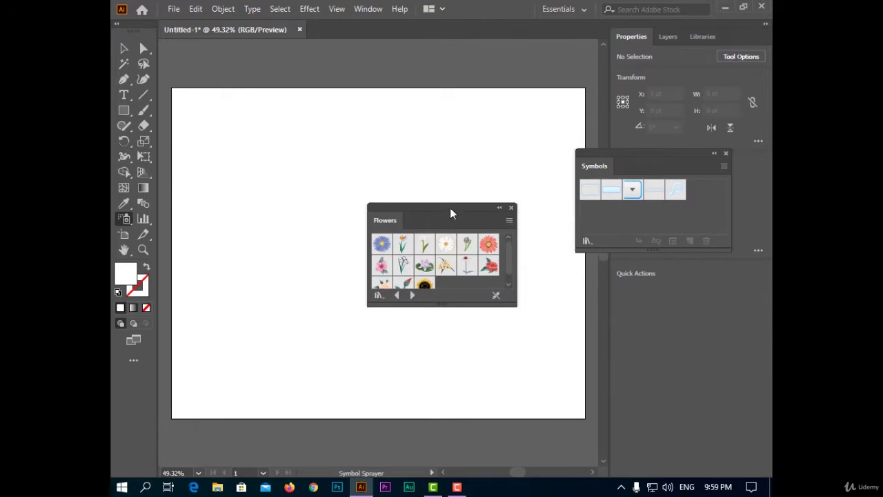
{"action": "left_click_drag", "start_coordinate": [450, 210], "coordinate": [492, 170]}
{"action": "scroll", "coordinate": [492, 218], "scroll_direction": "down", "scroll_amount": 1}
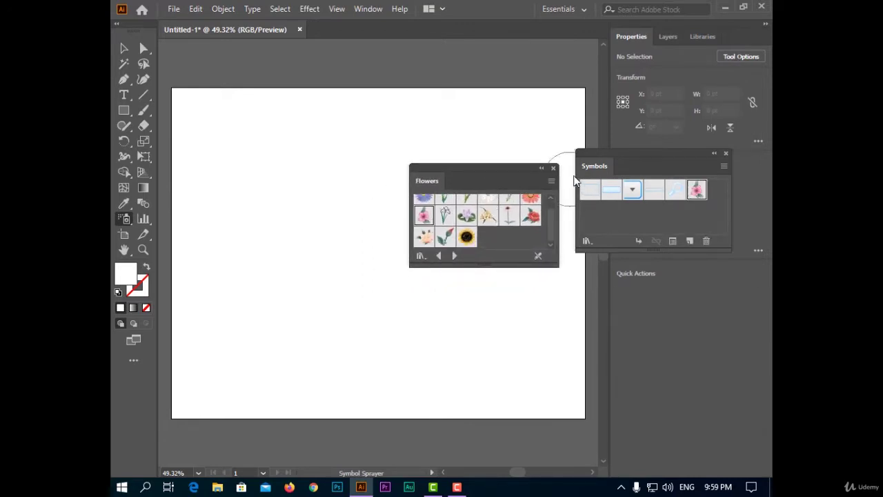
{"action": "left_click", "coordinate": [553, 169]}
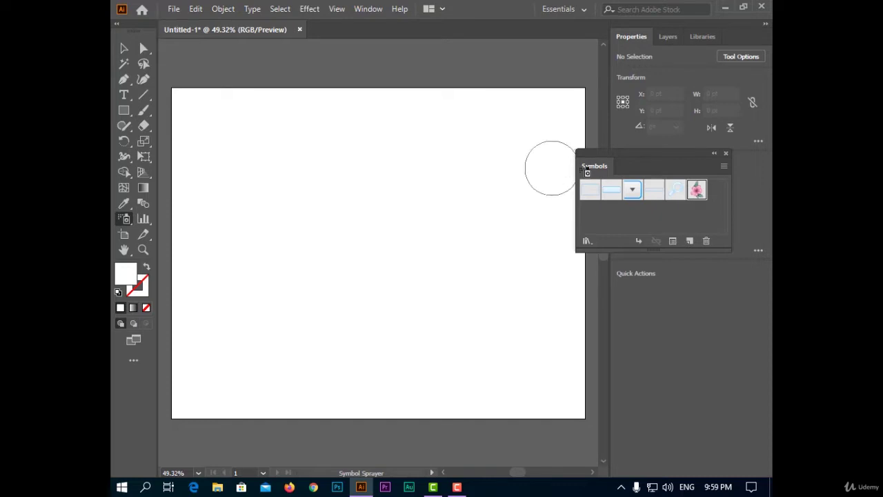
{"action": "left_click", "coordinate": [726, 153]}
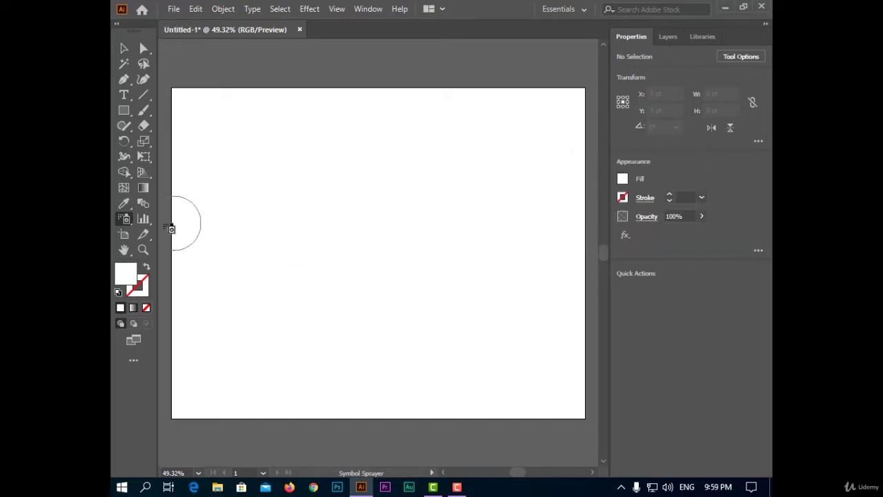
Spray pink flowers over the left, middle and upper right, then thin the crowded upper-right cluster
{"action": "mouse_move", "coordinate": [276, 227]}
{"action": "left_mouse_down"}
{"action": "mouse_move", "coordinate": [253, 113]}
{"action": "mouse_move", "coordinate": [297, 272]}
{"action": "mouse_move", "coordinate": [292, 207]}
{"action": "mouse_move", "coordinate": [513, 216]}
{"action": "mouse_move", "coordinate": [416, 258]}
{"action": "mouse_move", "coordinate": [441, 218]}
{"action": "mouse_move", "coordinate": [437, 253]}
{"action": "mouse_move", "coordinate": [250, 382]}
{"action": "mouse_move", "coordinate": [302, 325]}
{"action": "mouse_move", "coordinate": [302, 378]}
{"action": "left_mouse_up"}
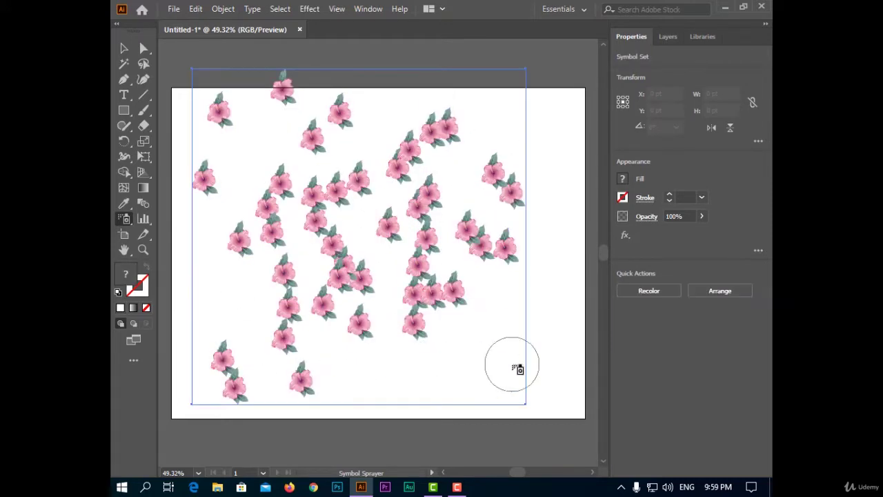
{"action": "mouse_move", "coordinate": [452, 303]}
{"action": "left_mouse_down"}
{"action": "mouse_move", "coordinate": [375, 227]}
{"action": "mouse_move", "coordinate": [538, 241]}
{"action": "left_mouse_up"}
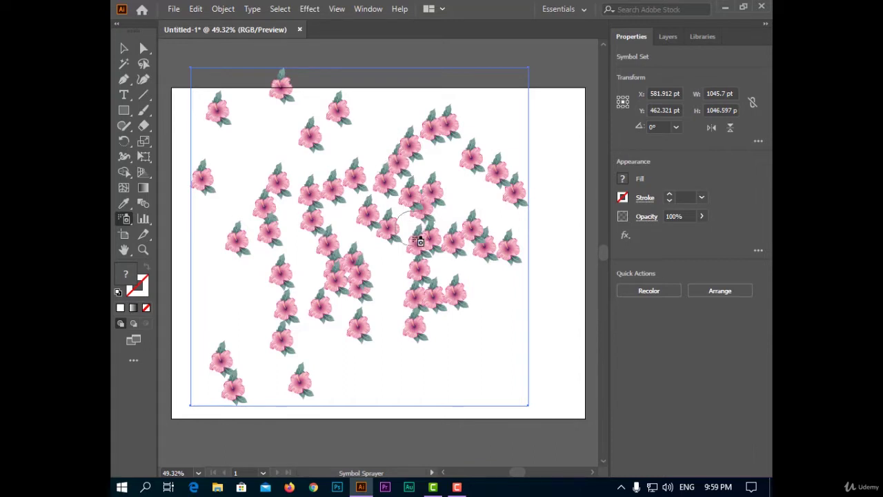
{"action": "mouse_move", "coordinate": [396, 236]}
{"action": "left_mouse_down"}
{"action": "mouse_move", "coordinate": [379, 217]}
{"action": "mouse_move", "coordinate": [414, 138]}
{"action": "mouse_move", "coordinate": [444, 122]}
{"action": "left_mouse_up"}
{"action": "left_click_drag", "start_coordinate": [393, 243], "coordinate": [395, 285]}
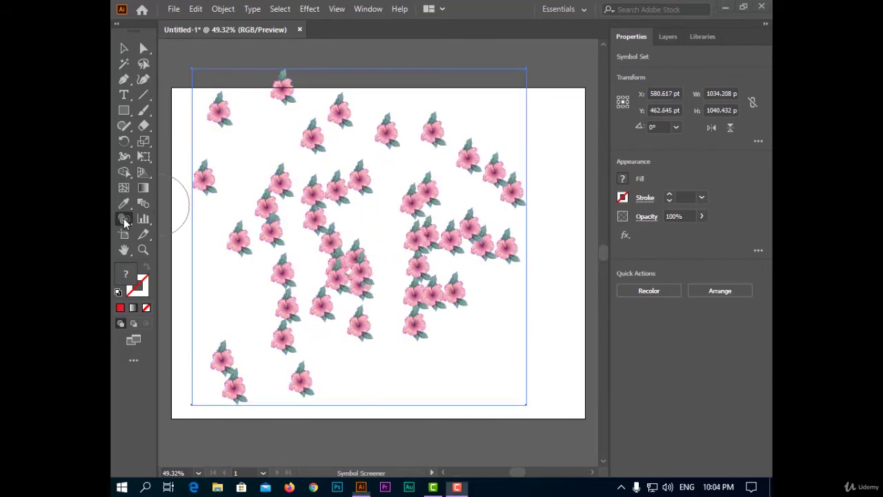
Tear off the symbolism tools, shift several central flowers, then scrunch the centre cluster tighter
{"action": "mouse_move", "coordinate": [125, 222]}
{"action": "left_mouse_down"}
{"action": "mouse_move", "coordinate": [255, 231]}
{"action": "mouse_move", "coordinate": [524, 39]}
{"action": "left_mouse_up"}
{"action": "left_click", "coordinate": [432, 61]}
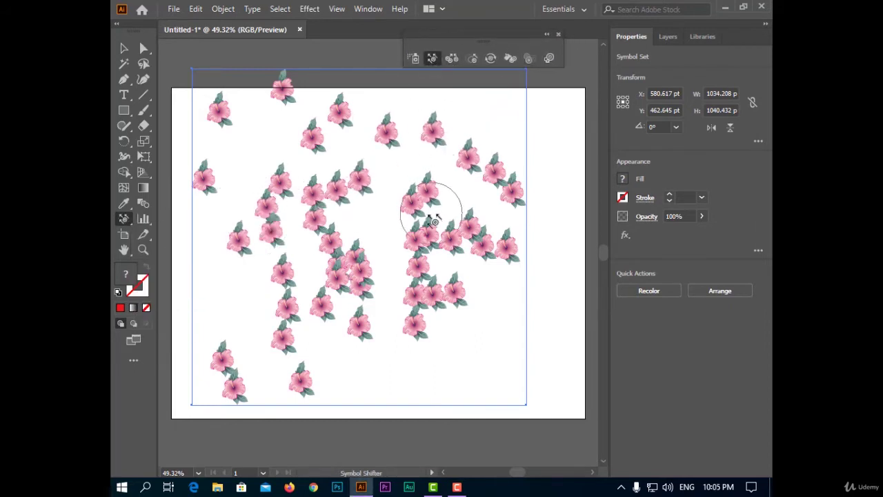
{"action": "mouse_move", "coordinate": [430, 207]}
{"action": "left_mouse_down"}
{"action": "mouse_move", "coordinate": [315, 177]}
{"action": "mouse_move", "coordinate": [404, 197]}
{"action": "mouse_move", "coordinate": [335, 197]}
{"action": "mouse_move", "coordinate": [405, 142]}
{"action": "mouse_move", "coordinate": [339, 247]}
{"action": "mouse_move", "coordinate": [397, 142]}
{"action": "left_mouse_up"}
{"action": "mouse_move", "coordinate": [401, 197]}
{"action": "left_mouse_down"}
{"action": "mouse_move", "coordinate": [394, 230]}
{"action": "mouse_move", "coordinate": [404, 181]}
{"action": "mouse_move", "coordinate": [375, 247]}
{"action": "mouse_move", "coordinate": [321, 187]}
{"action": "mouse_move", "coordinate": [315, 197]}
{"action": "mouse_move", "coordinate": [363, 188]}
{"action": "left_mouse_up"}
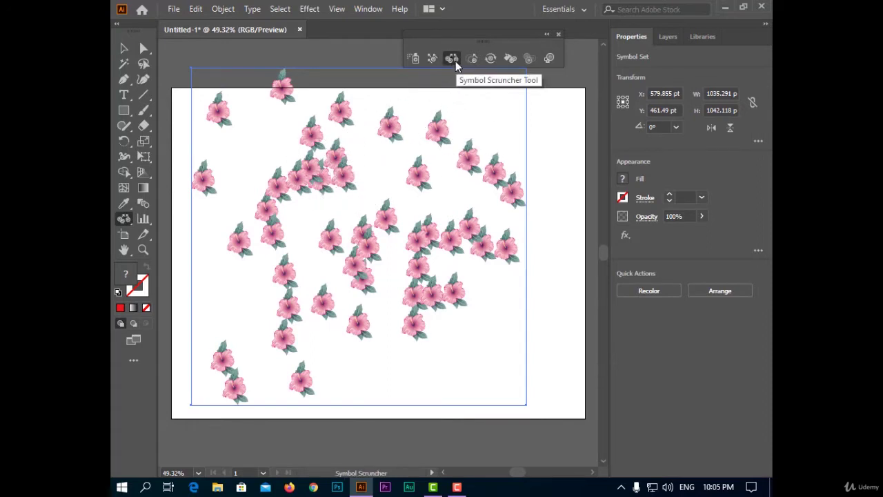
{"action": "mouse_move", "coordinate": [400, 238]}
{"action": "left_mouse_down"}
{"action": "mouse_move", "coordinate": [390, 247]}
{"action": "mouse_move", "coordinate": [338, 211]}
{"action": "mouse_move", "coordinate": [366, 207]}
{"action": "mouse_move", "coordinate": [402, 233]}
{"action": "mouse_move", "coordinate": [389, 207]}
{"action": "left_mouse_up"}
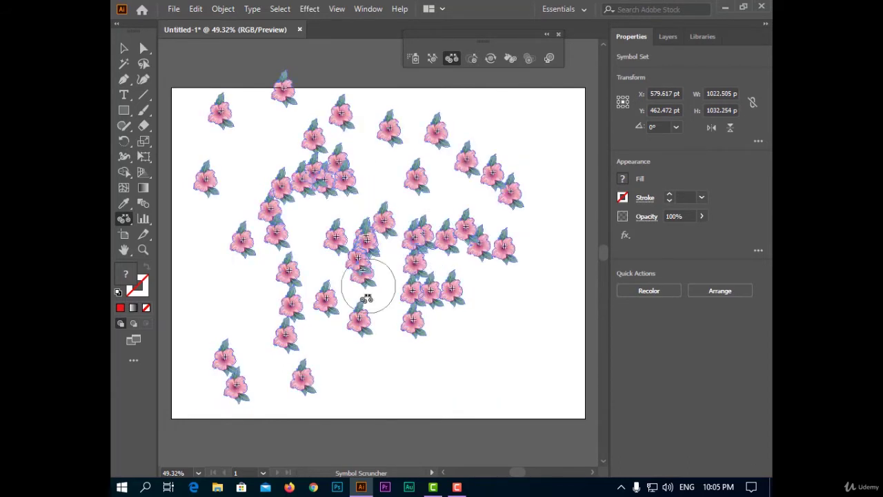
{"action": "mouse_move", "coordinate": [347, 269]}
{"action": "left_mouse_down"}
{"action": "mouse_move", "coordinate": [395, 269]}
{"action": "mouse_move", "coordinate": [457, 232]}
{"action": "mouse_move", "coordinate": [439, 238]}
{"action": "left_mouse_up"}
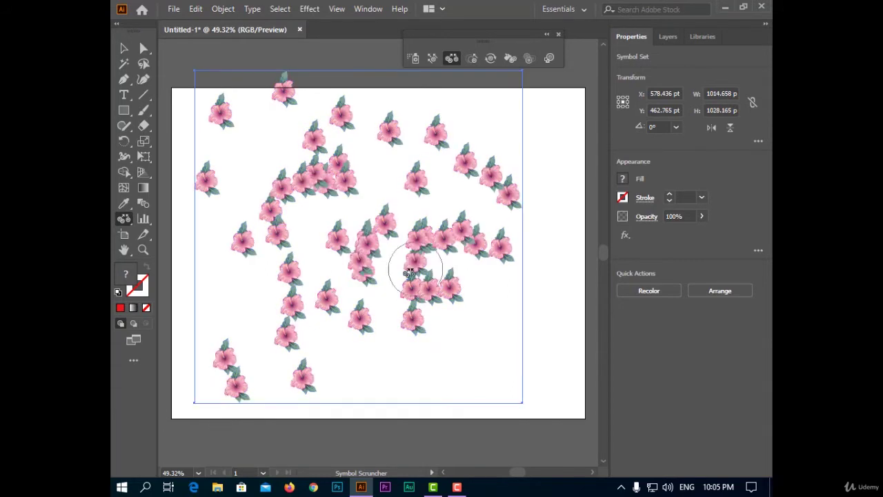
Enlarge one flower near the top centre and rotate several flowers to vary their angles
{"action": "left_click", "coordinate": [472, 58]}
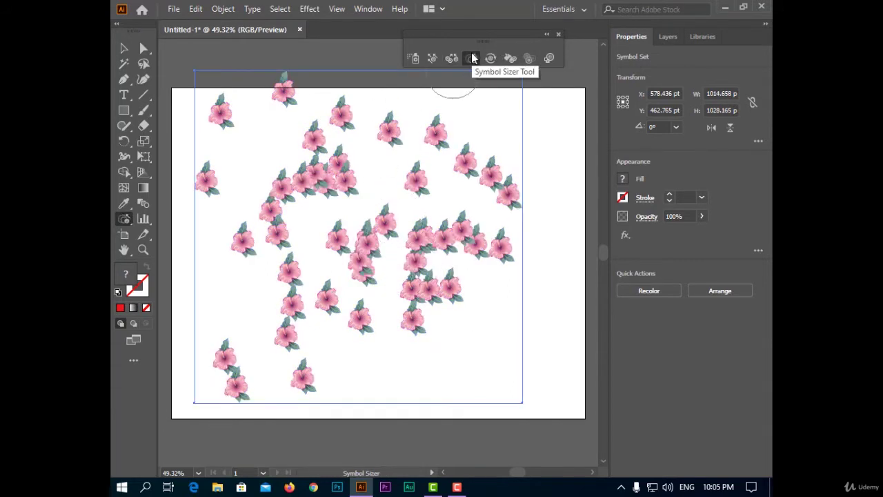
{"action": "left_click_drag", "start_coordinate": [391, 129], "coordinate": [391, 157]}
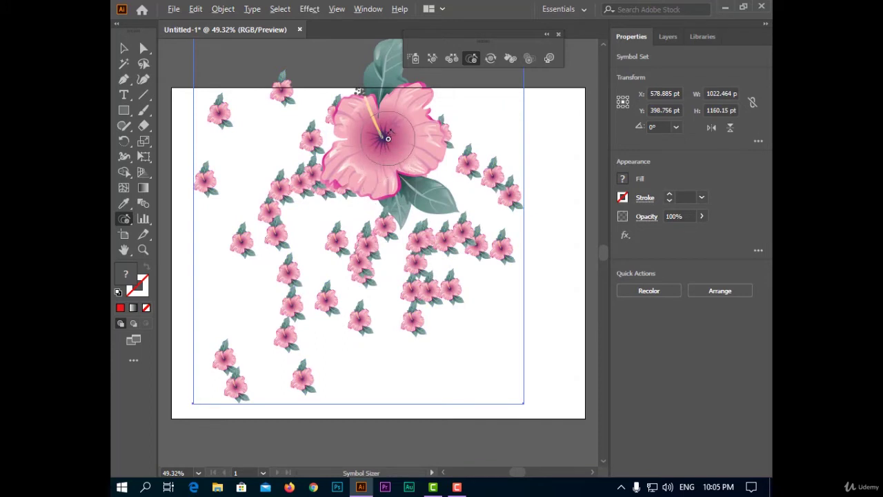
{"action": "left_click_drag", "start_coordinate": [388, 138], "coordinate": [390, 141]}
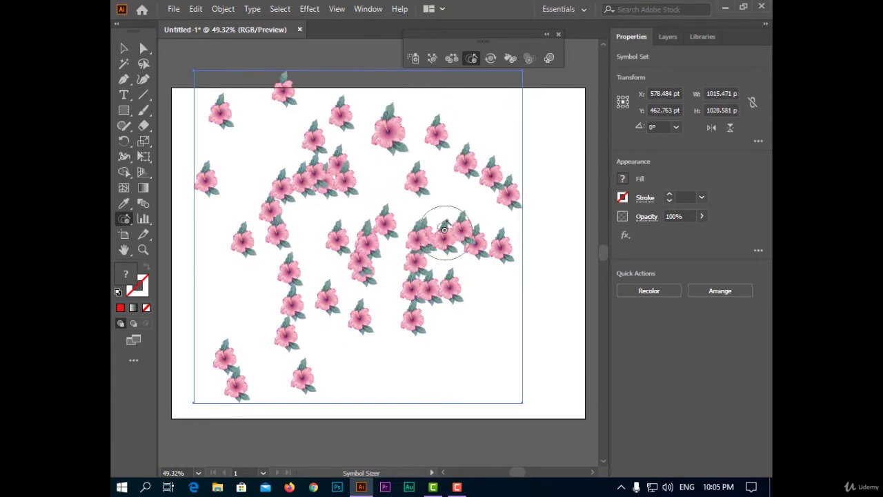
{"action": "left_click_drag", "start_coordinate": [445, 229], "coordinate": [446, 227]}
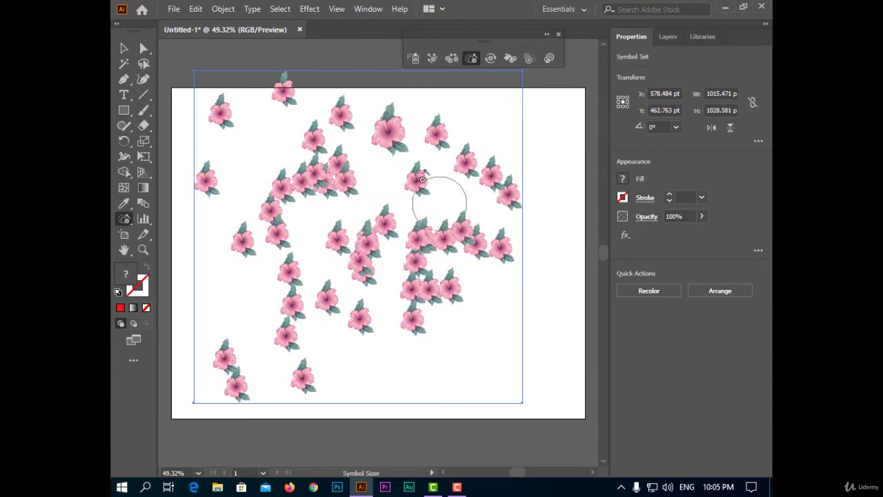
{"action": "left_click", "coordinate": [491, 58]}
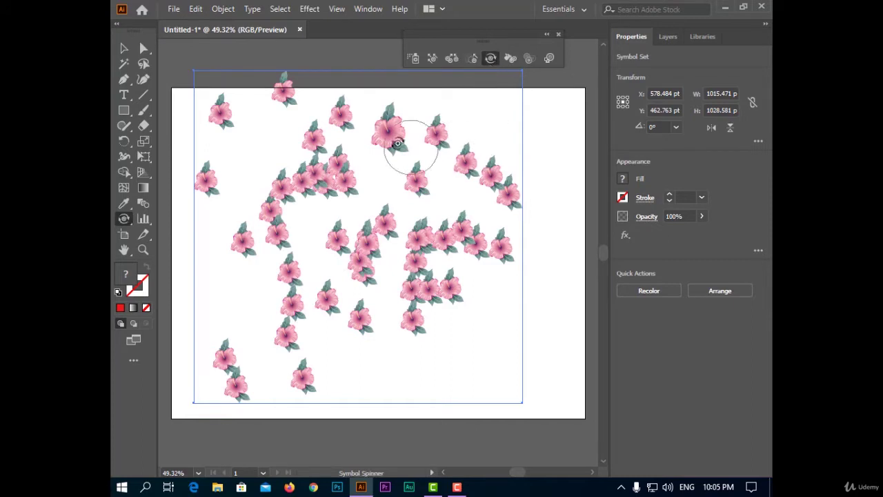
{"action": "mouse_move", "coordinate": [398, 143]}
{"action": "left_mouse_down"}
{"action": "mouse_move", "coordinate": [391, 124]}
{"action": "mouse_move", "coordinate": [388, 141]}
{"action": "mouse_move", "coordinate": [407, 170]}
{"action": "mouse_move", "coordinate": [371, 193]}
{"action": "mouse_move", "coordinate": [346, 260]}
{"action": "mouse_move", "coordinate": [321, 267]}
{"action": "mouse_move", "coordinate": [309, 241]}
{"action": "mouse_move", "coordinate": [343, 259]}
{"action": "mouse_move", "coordinate": [453, 187]}
{"action": "mouse_move", "coordinate": [419, 232]}
{"action": "mouse_move", "coordinate": [394, 296]}
{"action": "left_mouse_up"}
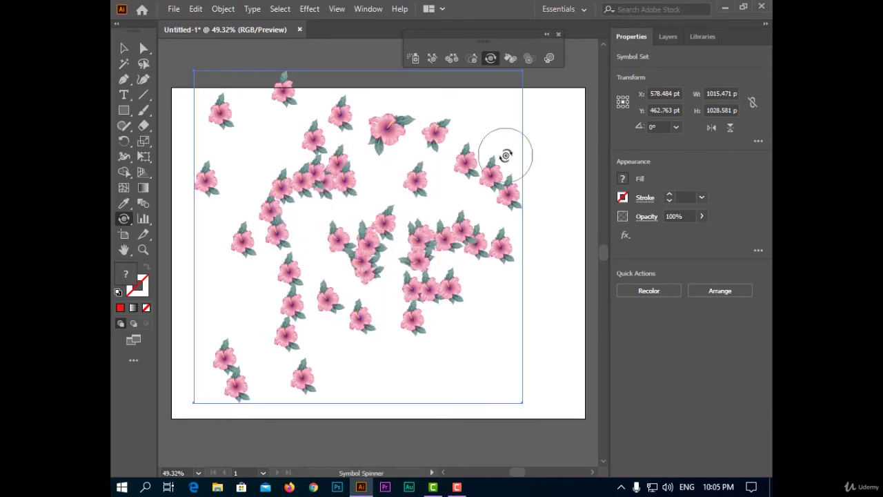
Tint flowers red (ED1B1B) in a stroke from upper right to centre-left
{"action": "left_click", "coordinate": [509, 58]}
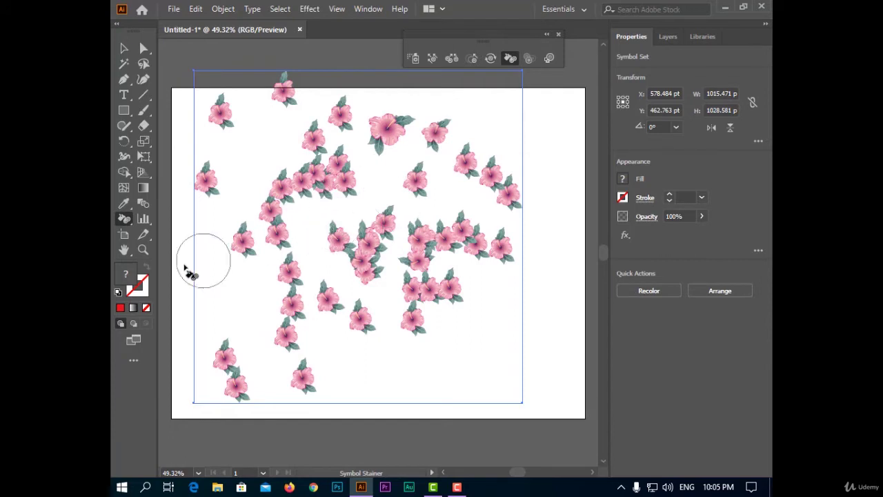
{"action": "left_click", "coordinate": [120, 309]}
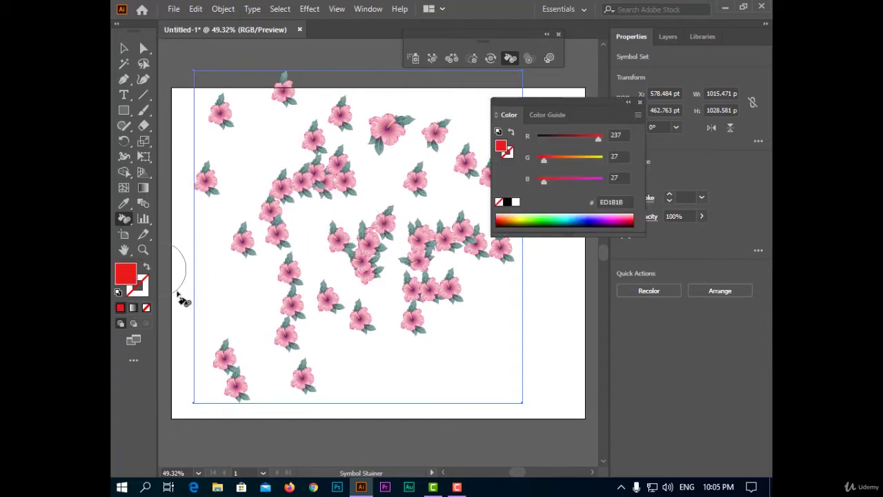
{"action": "left_click", "coordinate": [642, 102]}
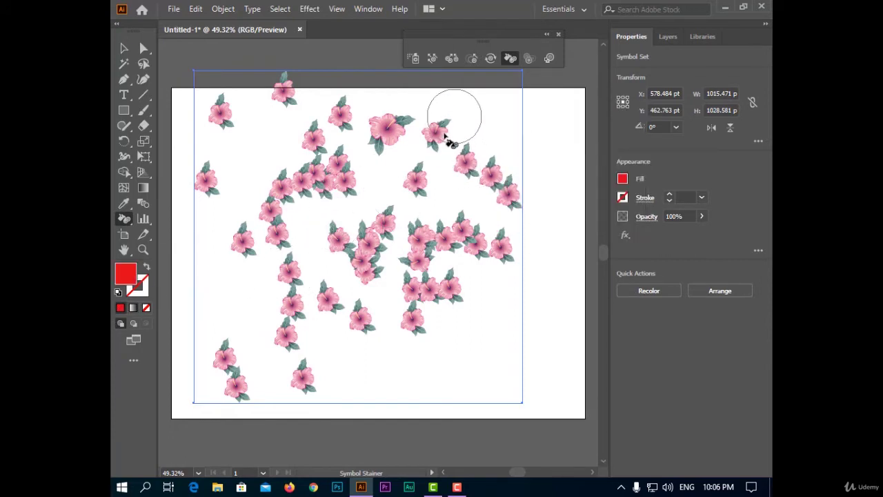
{"action": "mouse_move", "coordinate": [454, 142]}
{"action": "left_mouse_down"}
{"action": "mouse_move", "coordinate": [343, 293]}
{"action": "mouse_move", "coordinate": [405, 126]}
{"action": "mouse_move", "coordinate": [256, 236]}
{"action": "mouse_move", "coordinate": [292, 276]}
{"action": "mouse_move", "coordinate": [423, 197]}
{"action": "mouse_move", "coordinate": [374, 350]}
{"action": "mouse_move", "coordinate": [467, 361]}
{"action": "left_mouse_up"}
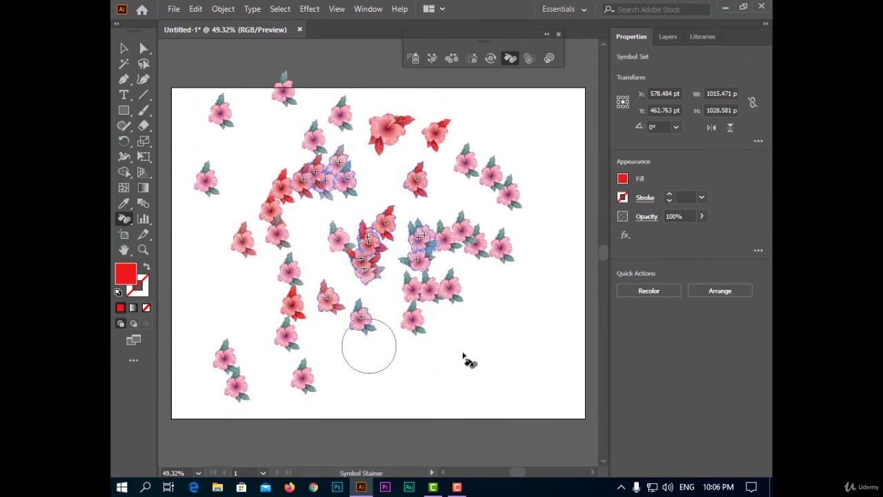
Fade flowers near the top, right side and centre to semi-transparent
{"action": "left_click", "coordinate": [528, 59]}
{"action": "mouse_move", "coordinate": [469, 158]}
{"action": "left_mouse_down"}
{"action": "mouse_move", "coordinate": [442, 149]}
{"action": "mouse_move", "coordinate": [336, 182]}
{"action": "left_mouse_up"}
{"action": "mouse_move", "coordinate": [406, 187]}
{"action": "left_mouse_down"}
{"action": "mouse_move", "coordinate": [420, 193]}
{"action": "mouse_move", "coordinate": [454, 339]}
{"action": "left_mouse_up"}
{"action": "mouse_move", "coordinate": [400, 317]}
{"action": "left_mouse_down"}
{"action": "mouse_move", "coordinate": [283, 184]}
{"action": "mouse_move", "coordinate": [345, 158]}
{"action": "left_mouse_up"}
{"action": "left_click_drag", "start_coordinate": [283, 255], "coordinate": [283, 334]}
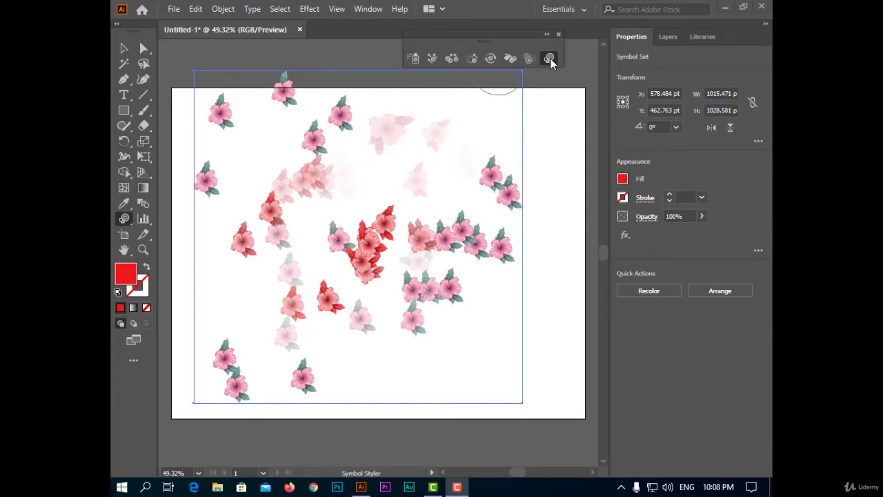
Load the Image Effects graphic style library from the Graphic Styles panel
{"action": "left_click", "coordinate": [368, 9]}
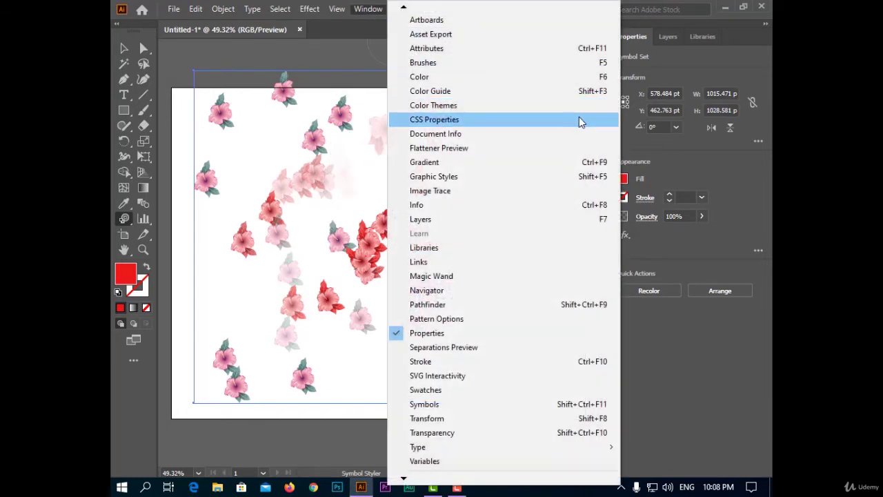
{"action": "left_click", "coordinate": [455, 182]}
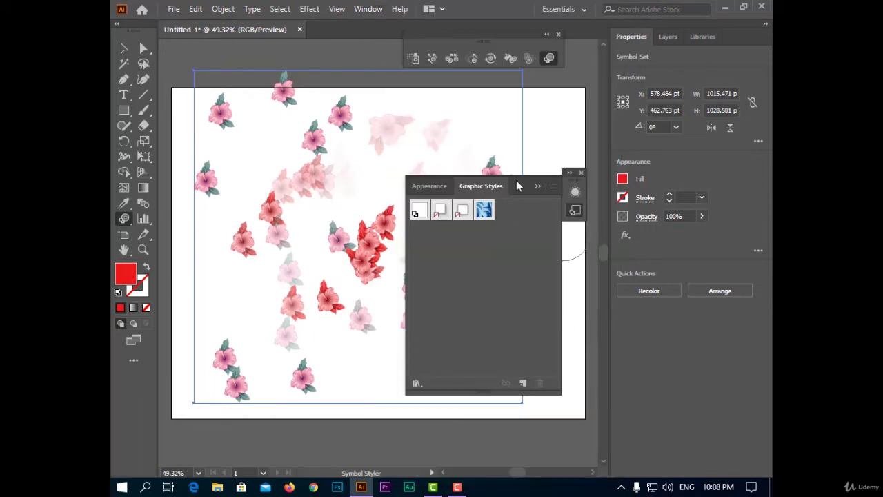
{"action": "mouse_move", "coordinate": [519, 185]}
{"action": "left_mouse_down"}
{"action": "mouse_move", "coordinate": [667, 119]}
{"action": "mouse_move", "coordinate": [676, 124]}
{"action": "left_mouse_up"}
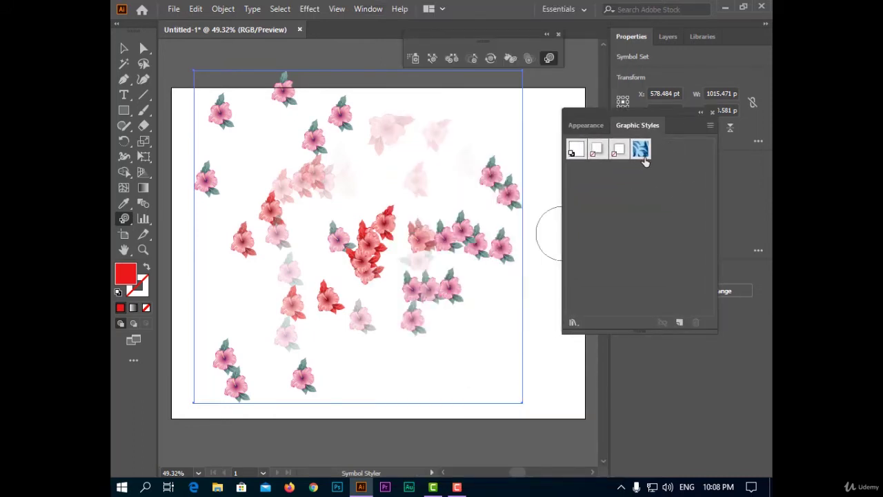
{"action": "left_click", "coordinate": [582, 323]}
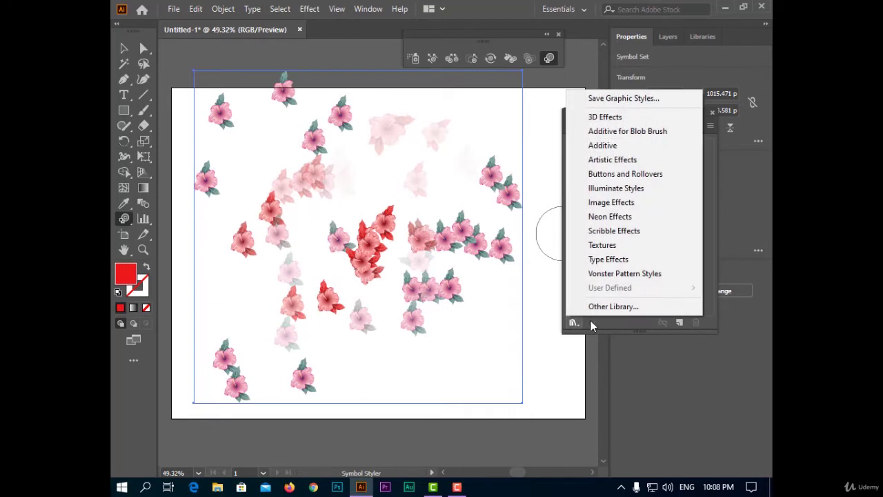
{"action": "left_click", "coordinate": [662, 200]}
{"action": "left_click_drag", "start_coordinate": [459, 216], "coordinate": [572, 198]}
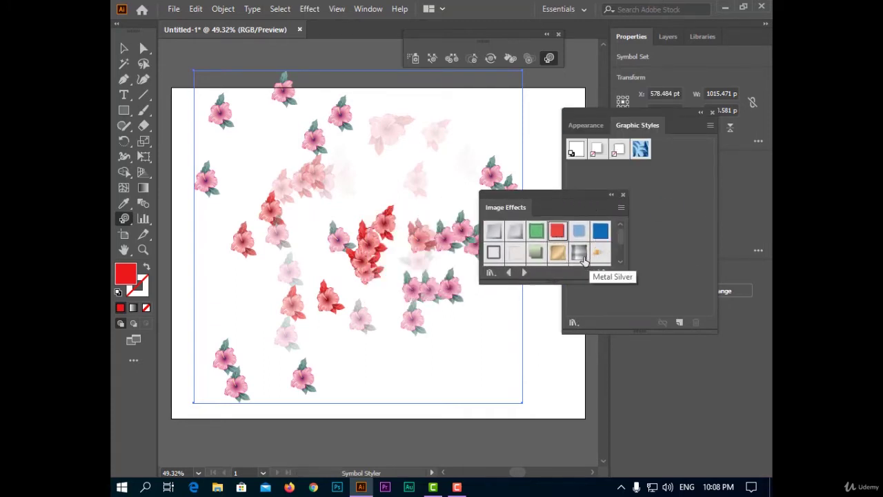
Close the style panels and brush graphic styles onto flowers from upper right to centre
{"action": "left_click", "coordinate": [624, 195]}
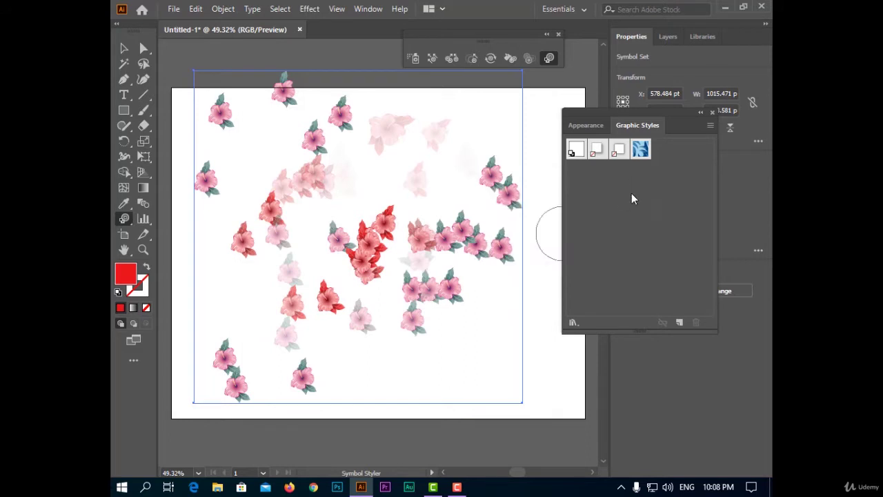
{"action": "left_click", "coordinate": [712, 112]}
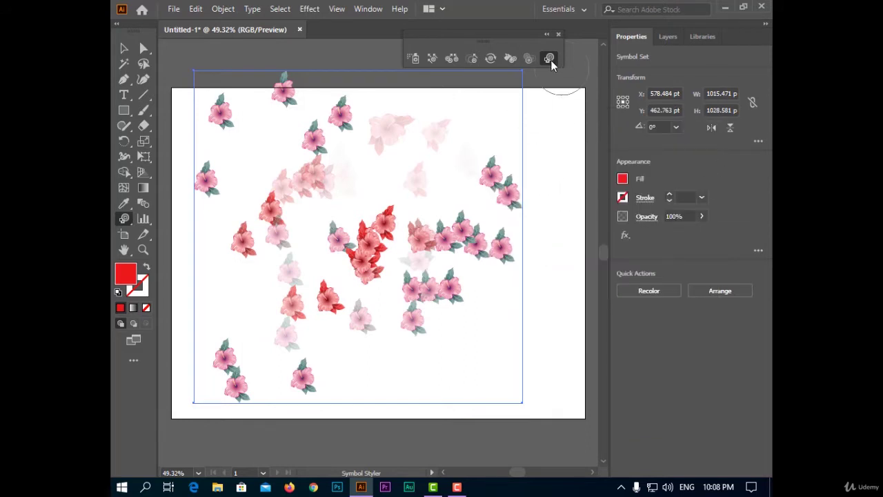
{"action": "left_click_drag", "start_coordinate": [429, 142], "coordinate": [387, 250]}
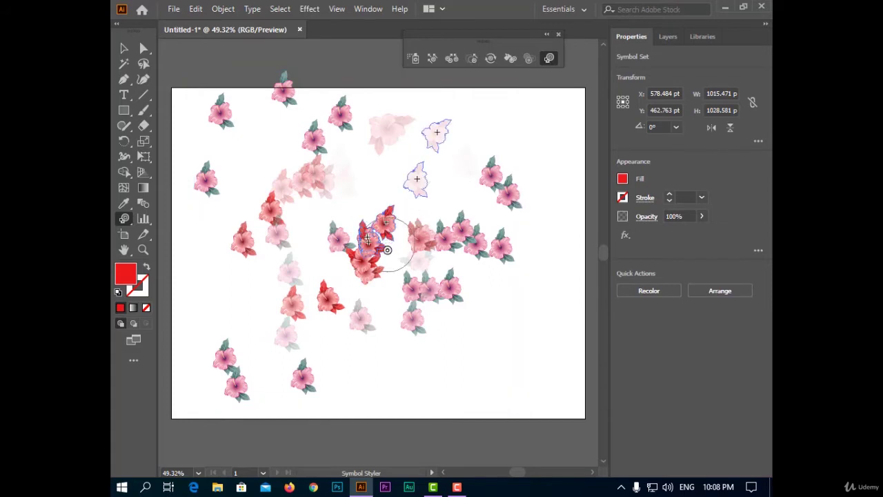
{"action": "mouse_move", "coordinate": [434, 167]}
{"action": "left_mouse_down"}
{"action": "mouse_move", "coordinate": [453, 283]}
{"action": "mouse_move", "coordinate": [417, 276]}
{"action": "left_mouse_up"}
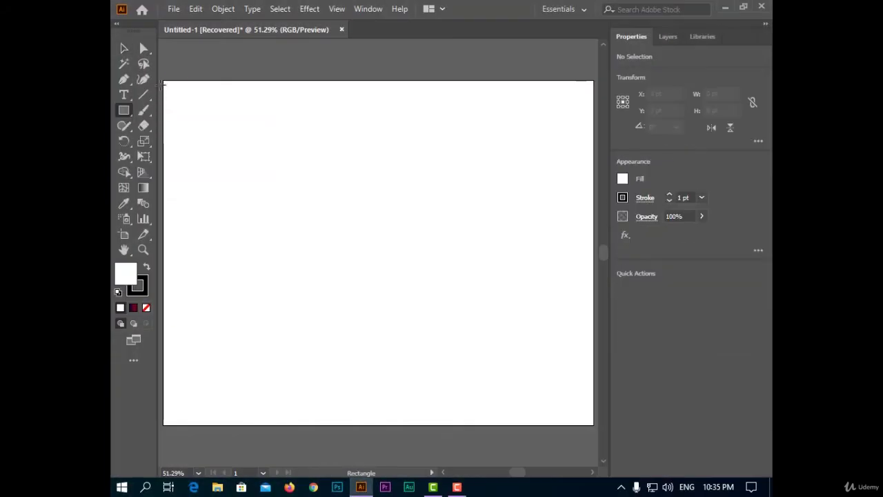
Draw an artboard-size rectangle with no stroke and the blue-red gradient fill
{"action": "left_click_drag", "start_coordinate": [164, 80], "coordinate": [594, 425]}
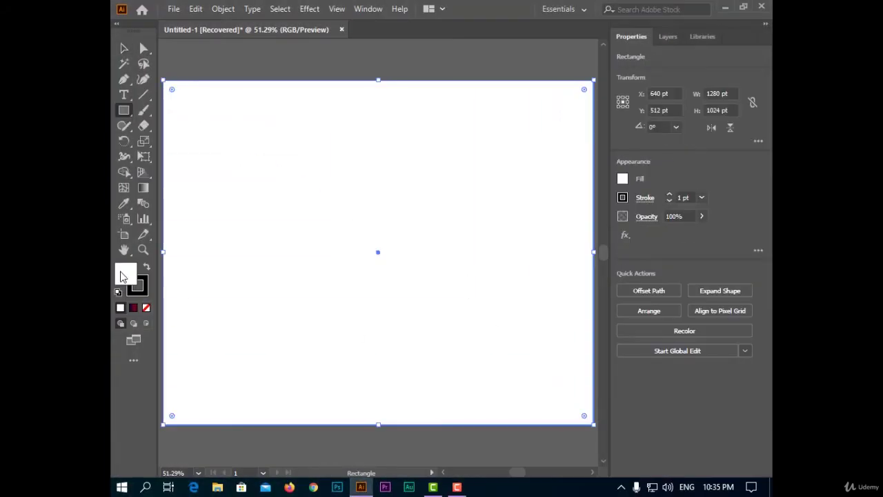
{"action": "double_click", "coordinate": [126, 274]}
{"action": "left_click", "coordinate": [736, 182]}
{"action": "left_click", "coordinate": [622, 198]}
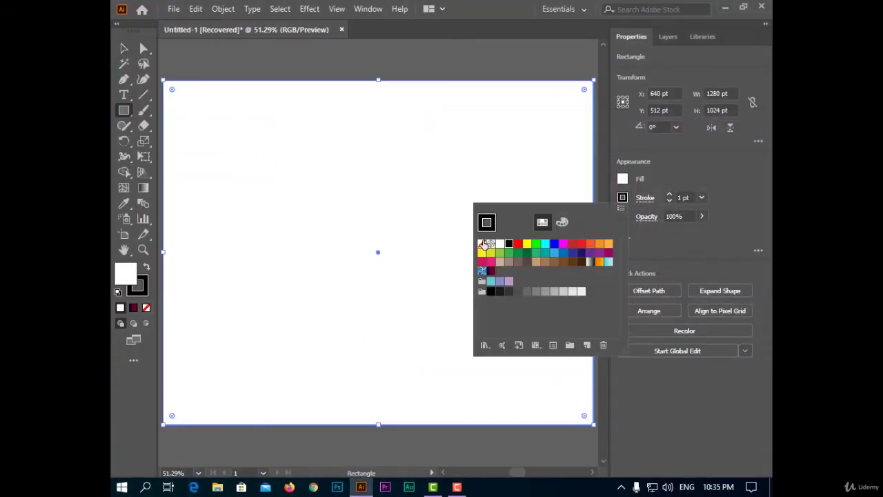
{"action": "left_click", "coordinate": [484, 244]}
{"action": "left_click", "coordinate": [623, 179]}
{"action": "left_click", "coordinate": [491, 251]}
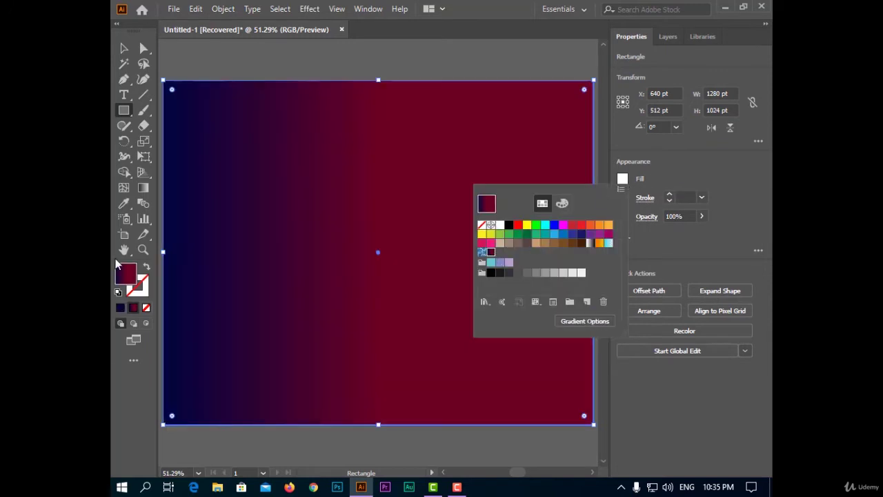
Angle the gradient diagonally, crimson lower left to navy upper right, then deselect and reset colours
{"action": "left_click", "coordinate": [143, 188]}
{"action": "left_click_drag", "start_coordinate": [168, 458], "coordinate": [588, 131]}
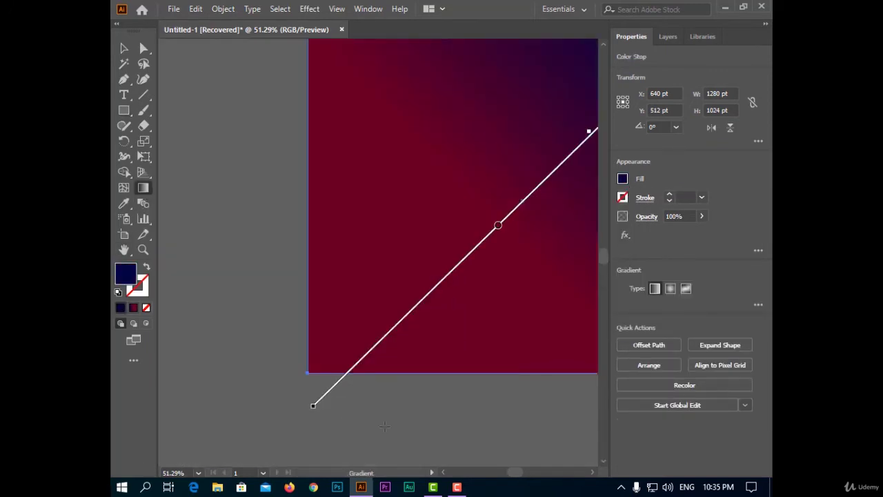
{"action": "left_click", "coordinate": [135, 48]}
{"action": "left_click", "coordinate": [509, 63]}
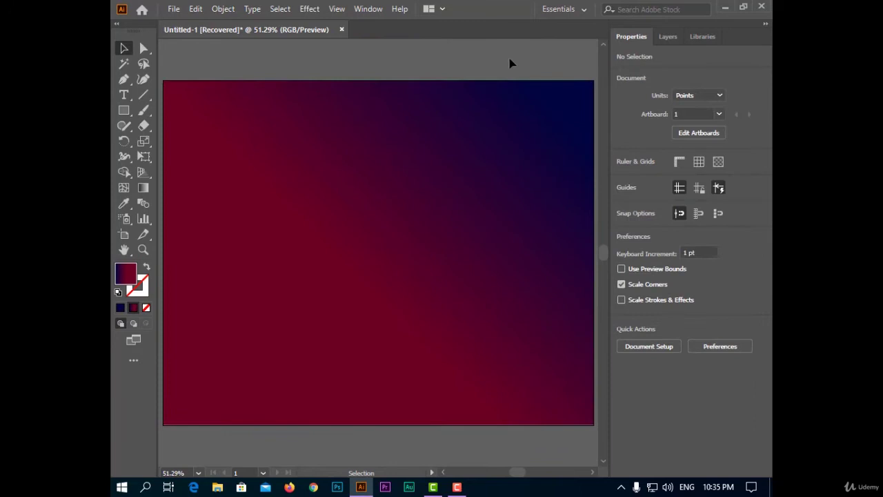
{"action": "left_click", "coordinate": [118, 291]}
{"action": "left_click", "coordinate": [124, 110]}
{"action": "left_click_drag", "start_coordinate": [281, 138], "coordinate": [447, 325]}
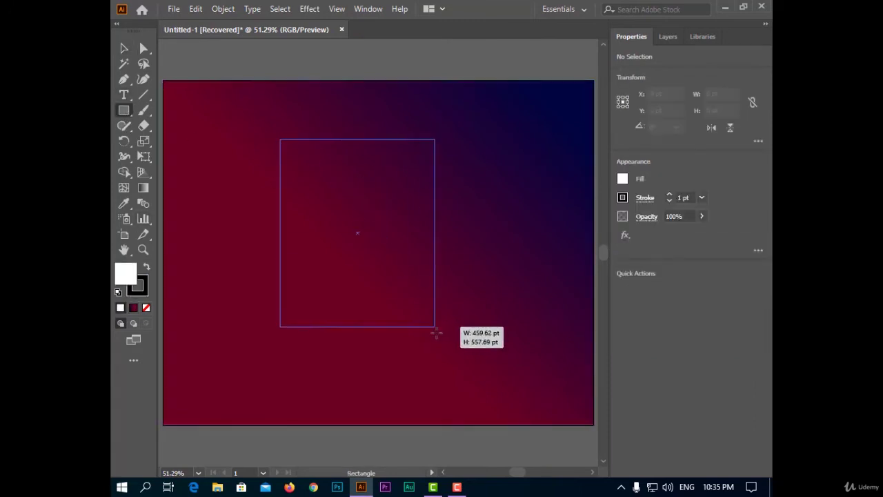
{"action": "key", "text": "ctrl+z"}
{"action": "left_click_drag", "start_coordinate": [124, 112], "coordinate": [165, 143]}
Draw a large and a smaller circle and centre them horizontally
{"action": "left_click_drag", "start_coordinate": [275, 159], "coordinate": [492, 376]}
{"action": "left_click_drag", "start_coordinate": [349, 215], "coordinate": [473, 338]}
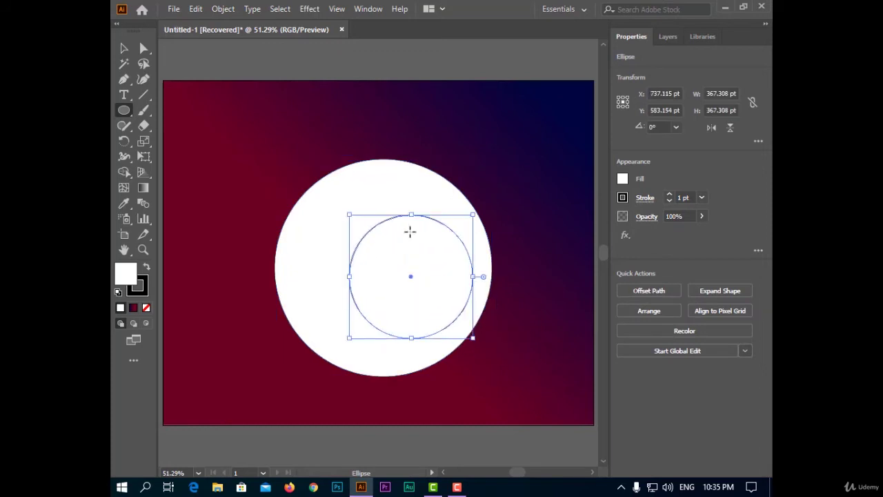
{"action": "left_click", "coordinate": [123, 49]}
{"action": "left_click", "coordinate": [331, 237], "text": "shift"}
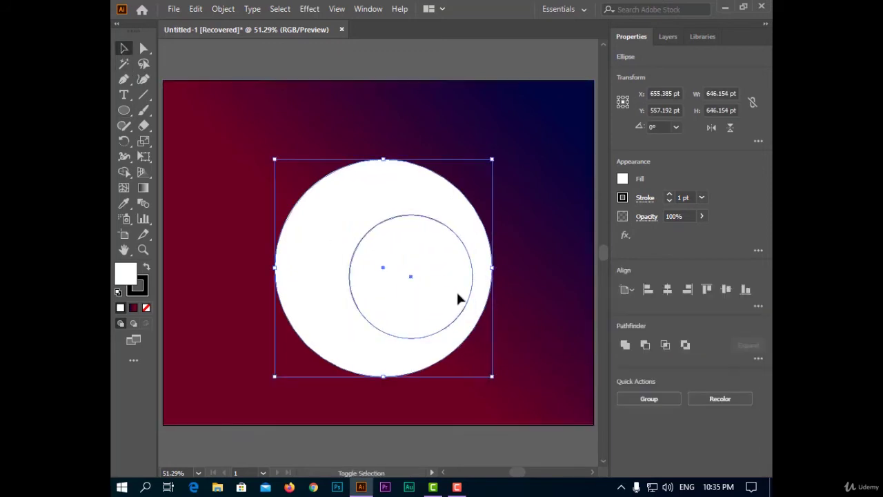
{"action": "left_click", "coordinate": [671, 290]}
{"action": "left_click", "coordinate": [630, 289]}
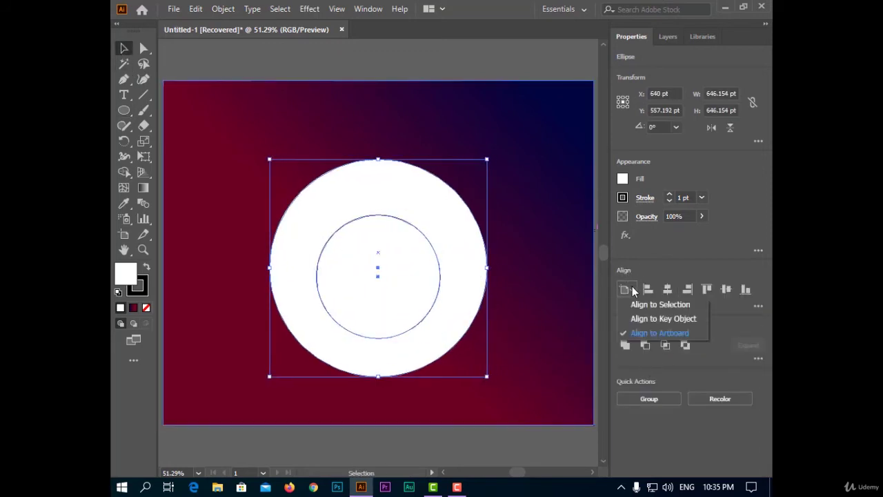
{"action": "left_click", "coordinate": [641, 306]}
{"action": "left_click", "coordinate": [626, 289]}
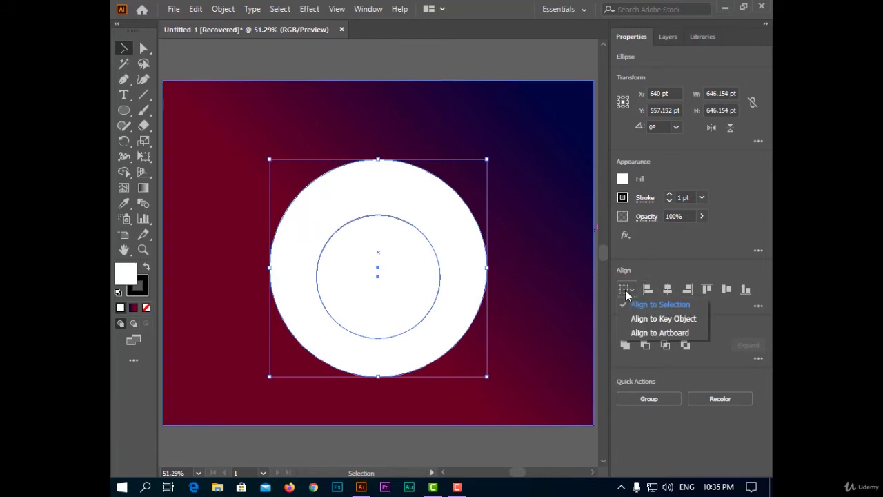
{"action": "left_click", "coordinate": [626, 289]}
{"action": "left_click", "coordinate": [306, 79]}
Centre both circles on each other and on the artboard
{"action": "left_click_drag", "start_coordinate": [412, 259], "coordinate": [415, 250]}
{"action": "left_click", "coordinate": [468, 277], "text": "shift"}
{"action": "left_click", "coordinate": [667, 289]}
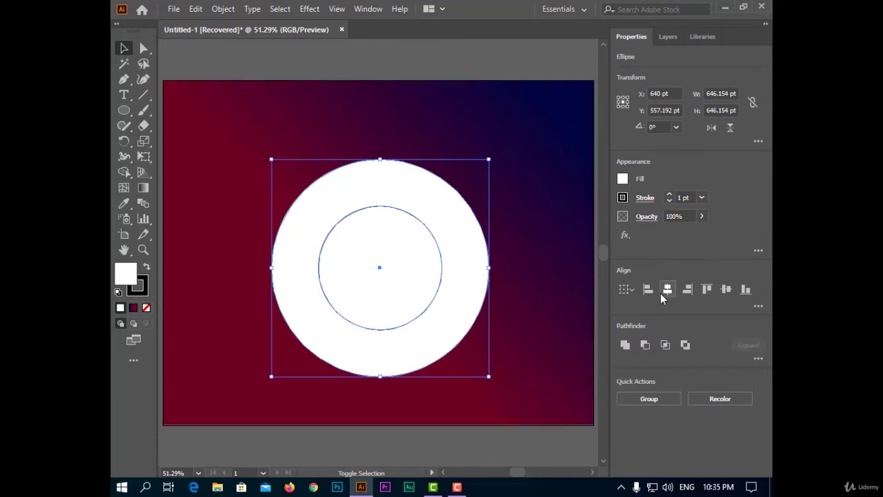
{"action": "left_click", "coordinate": [626, 290]}
{"action": "left_click", "coordinate": [662, 334]}
{"action": "left_click", "coordinate": [667, 289]}
{"action": "left_click", "coordinate": [361, 53]}
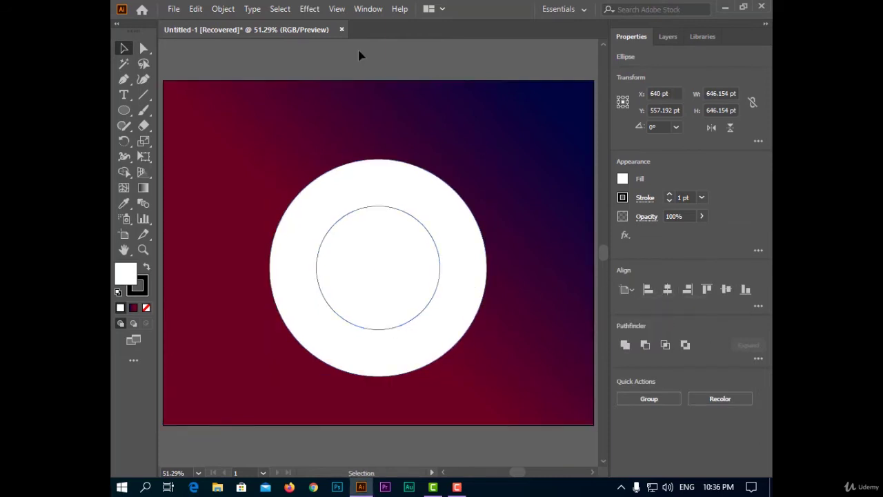
Remove the outer circle's fill and give it a dark blue stroke
{"action": "left_click", "coordinate": [432, 209]}
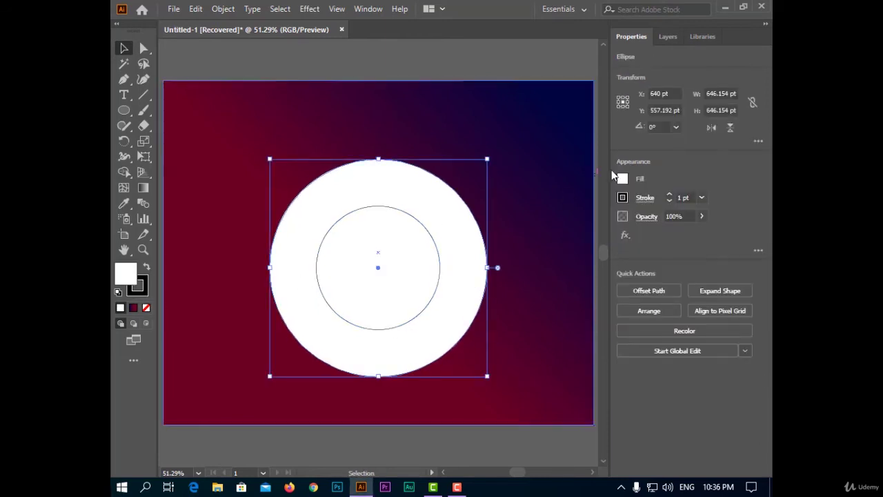
{"action": "left_click", "coordinate": [623, 178]}
{"action": "left_click", "coordinate": [481, 224]}
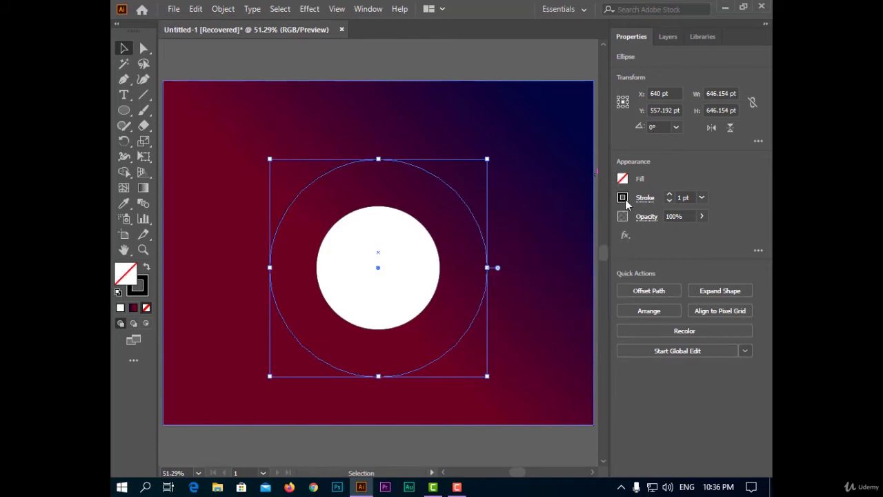
{"action": "left_click", "coordinate": [623, 197]}
{"action": "left_click", "coordinate": [579, 261]}
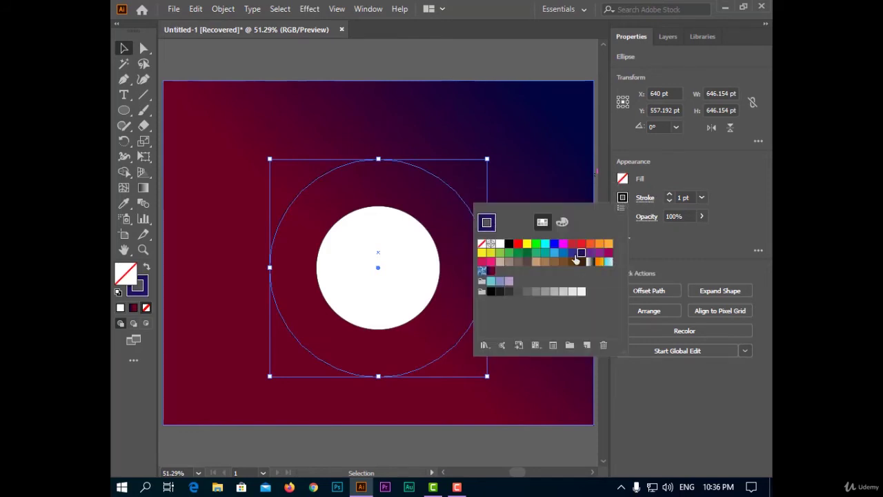
Remove the inner circle's fill and give it a pink stroke
{"action": "left_click", "coordinate": [463, 269]}
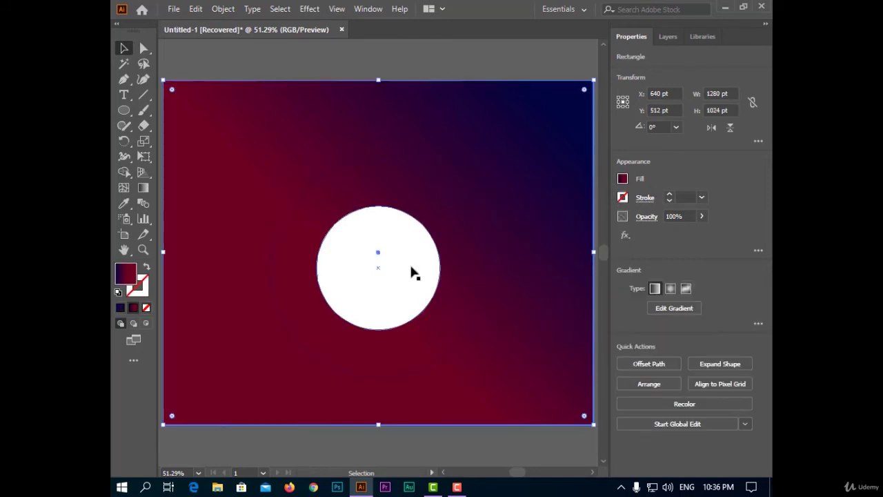
{"action": "left_click", "coordinate": [410, 270]}
{"action": "left_click", "coordinate": [623, 178]}
{"action": "left_click", "coordinate": [482, 226]}
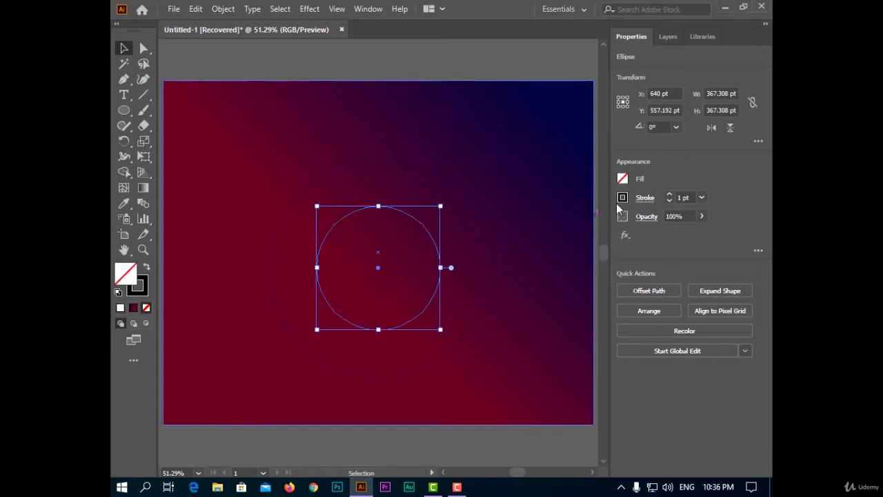
{"action": "left_click", "coordinate": [623, 197]}
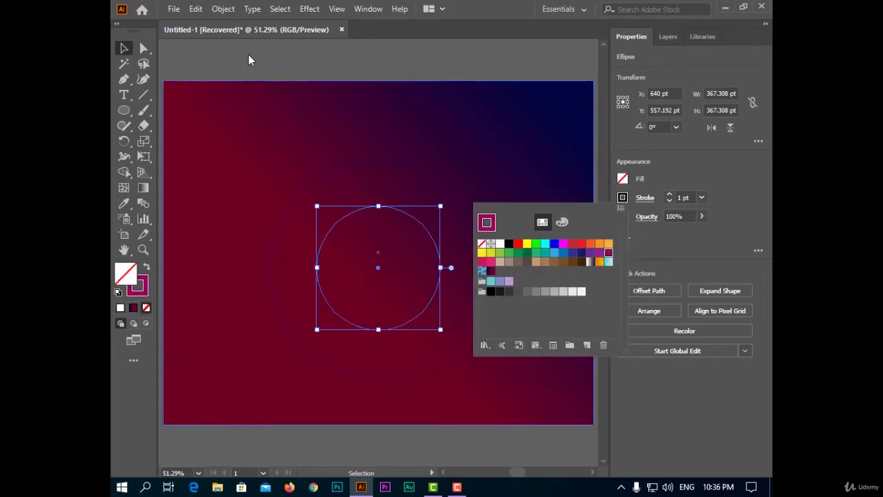
{"action": "left_click", "coordinate": [608, 255]}
Blend the two circles using Specified Steps set to 30
{"action": "left_click", "coordinate": [383, 163], "text": "shift"}
{"action": "left_click", "coordinate": [223, 8]}
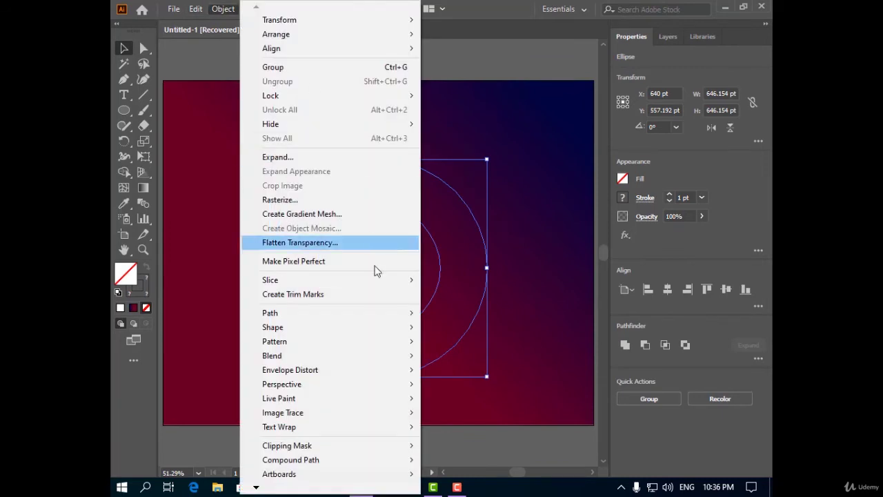
{"action": "left_click", "coordinate": [441, 356]}
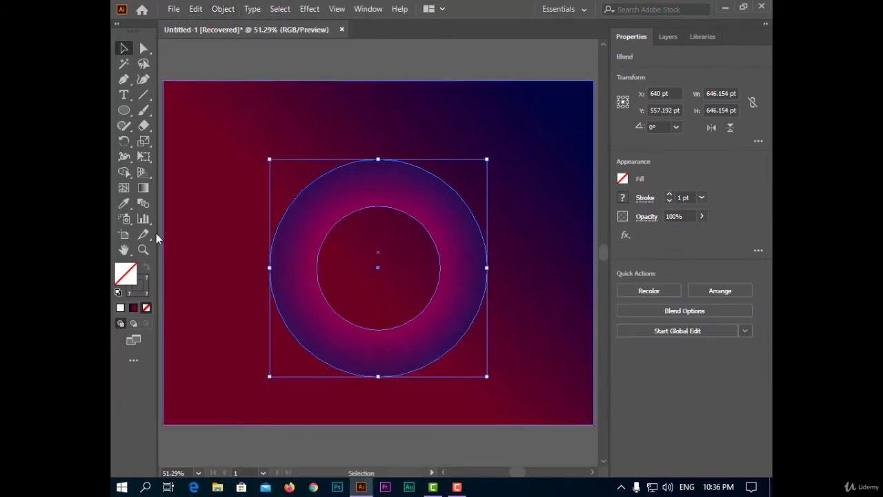
{"action": "double_click", "coordinate": [143, 203]}
{"action": "left_click", "coordinate": [631, 102]}
{"action": "left_click", "coordinate": [656, 127]}
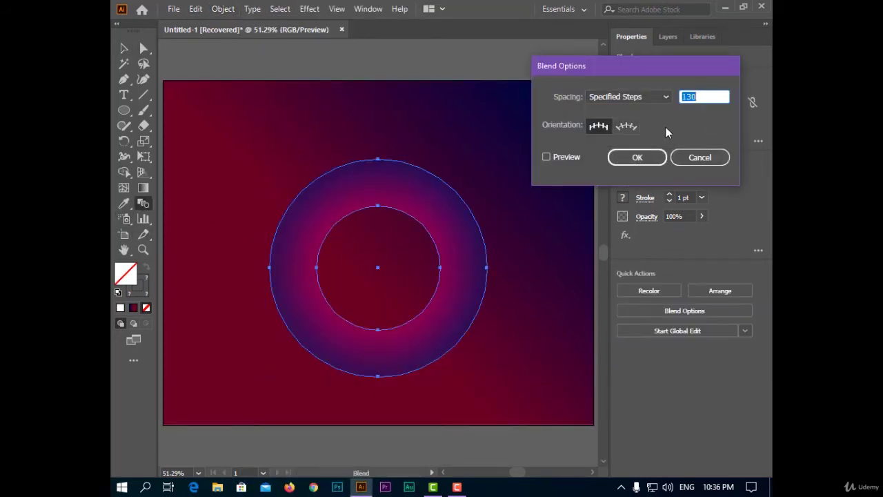
{"action": "type", "text": "30"}
{"action": "left_click", "coordinate": [547, 158]}
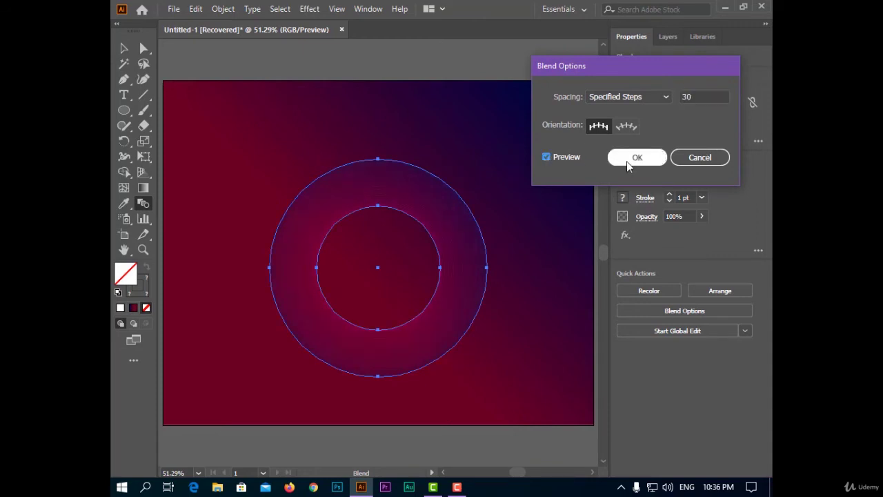
{"action": "left_click", "coordinate": [630, 164]}
Drag the blend's anchors and segments with Direct Selection to form a sweeping wave
{"action": "key", "text": "a"}
{"action": "left_click_drag", "start_coordinate": [487, 267], "coordinate": [512, 183]}
{"action": "mouse_move", "coordinate": [382, 377]}
{"action": "left_mouse_down"}
{"action": "mouse_move", "coordinate": [286, 161]}
{"action": "mouse_move", "coordinate": [379, 213]}
{"action": "mouse_move", "coordinate": [389, 263]}
{"action": "left_mouse_up"}
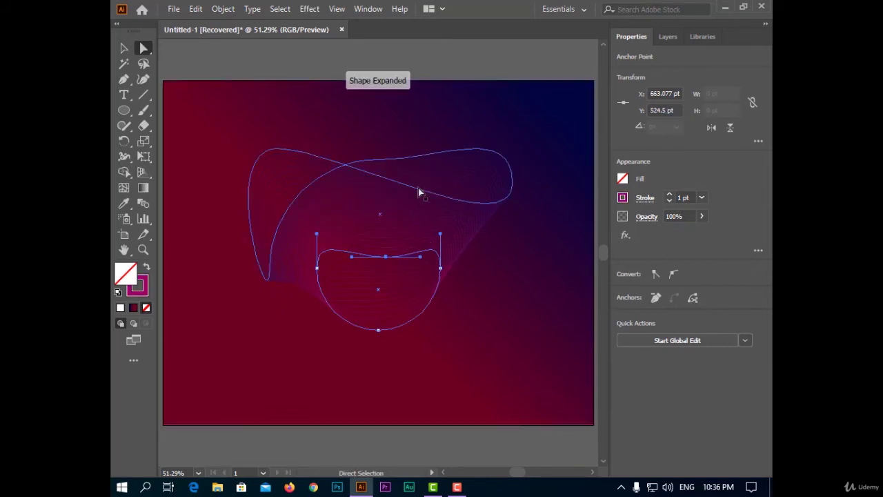
{"action": "mouse_move", "coordinate": [418, 192]}
{"action": "left_mouse_down"}
{"action": "mouse_move", "coordinate": [420, 286]}
{"action": "mouse_move", "coordinate": [393, 319]}
{"action": "left_mouse_up"}
{"action": "left_click_drag", "start_coordinate": [279, 274], "coordinate": [259, 308]}
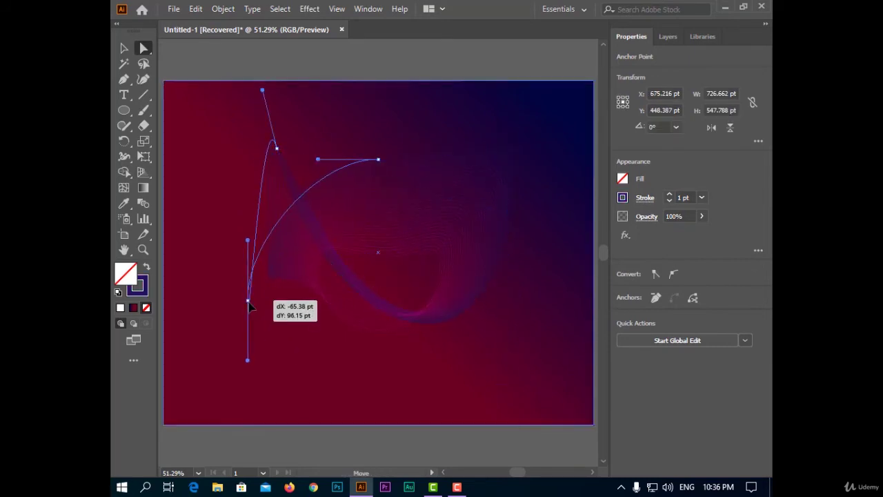
{"action": "mouse_move", "coordinate": [351, 312]}
{"action": "left_mouse_down"}
{"action": "mouse_move", "coordinate": [405, 212]}
{"action": "mouse_move", "coordinate": [431, 235]}
{"action": "mouse_move", "coordinate": [418, 195]}
{"action": "left_mouse_up"}
{"action": "key", "text": "ctrl+z"}
Draw a circle in the upper right with purple fill and no stroke
{"action": "left_click", "coordinate": [386, 53]}
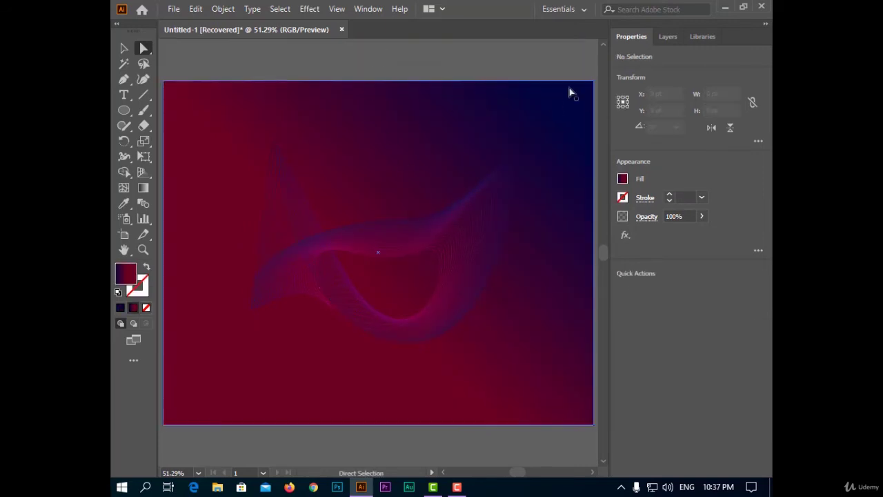
{"action": "left_click", "coordinate": [123, 109]}
{"action": "left_click", "coordinate": [118, 292]}
{"action": "left_click_drag", "start_coordinate": [376, 132], "coordinate": [533, 288]}
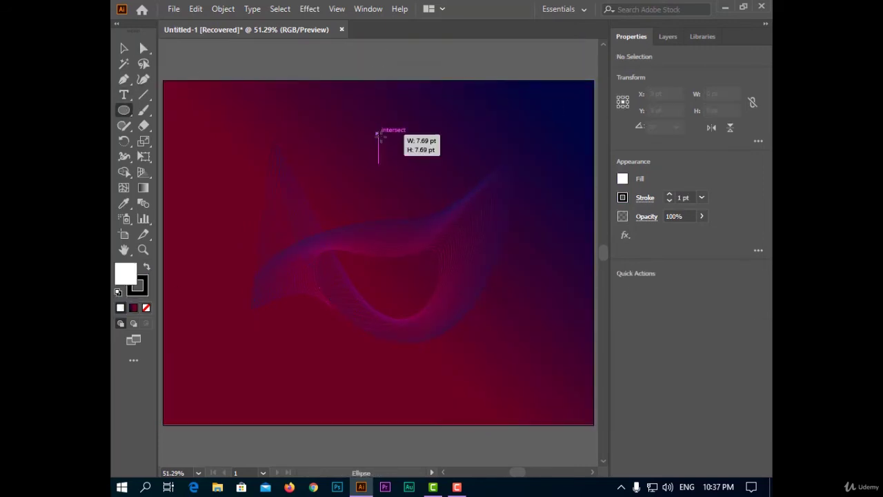
{"action": "left_click", "coordinate": [623, 180]}
{"action": "left_click", "coordinate": [622, 198]}
{"action": "left_click", "coordinate": [623, 198]}
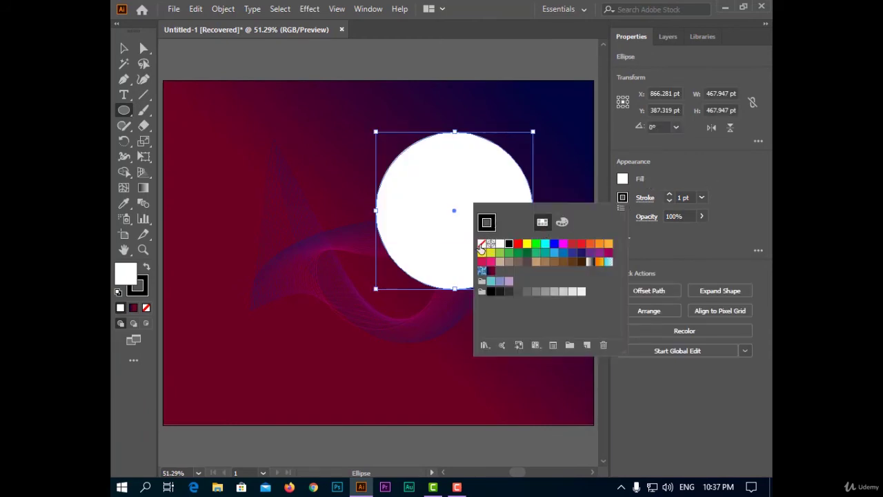
{"action": "left_click", "coordinate": [482, 225]}
{"action": "left_click", "coordinate": [622, 198]}
{"action": "left_click", "coordinate": [622, 198]}
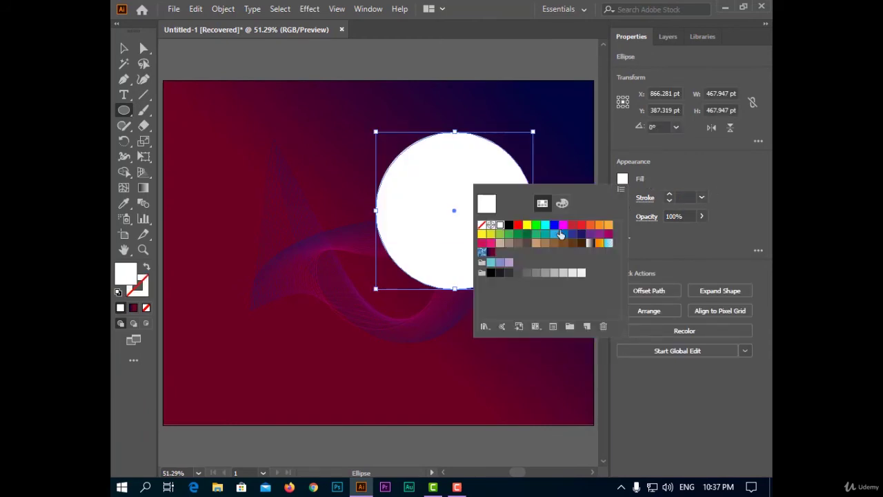
{"action": "left_click", "coordinate": [595, 238]}
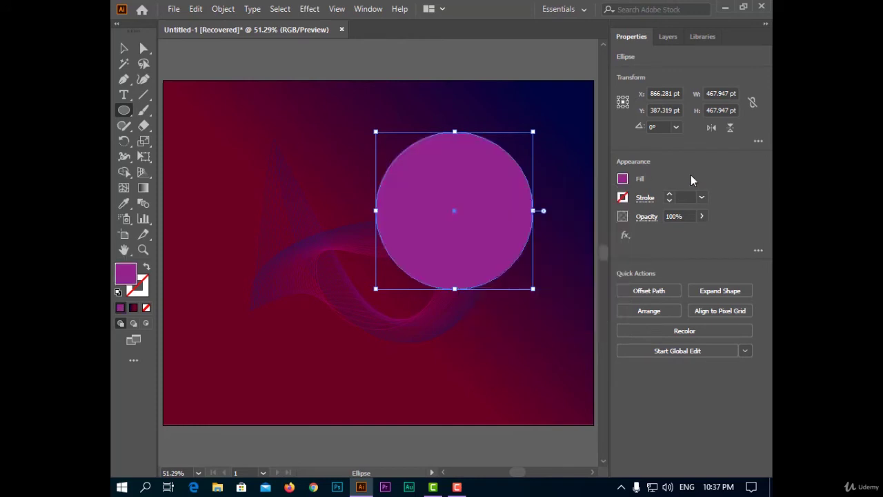
Scale the purple circle down to a small 25 pt dot
{"action": "left_click_drag", "start_coordinate": [532, 285], "coordinate": [529, 250]}
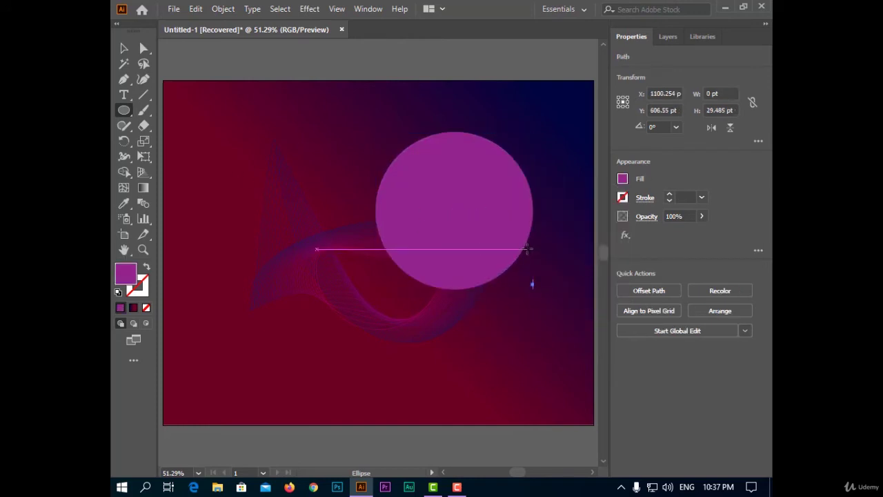
{"action": "key", "text": "ctrl+z"}
{"action": "key", "text": "v"}
{"action": "key", "text": "ctrl+a"}
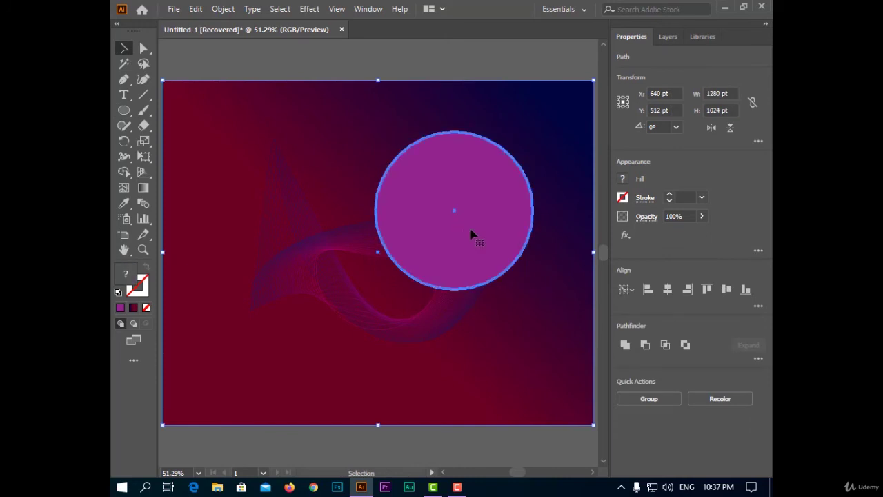
{"action": "key", "text": "ctrl+shift+a"}
{"action": "left_click", "coordinate": [521, 200]}
{"action": "left_click_drag", "start_coordinate": [532, 288], "coordinate": [386, 150]}
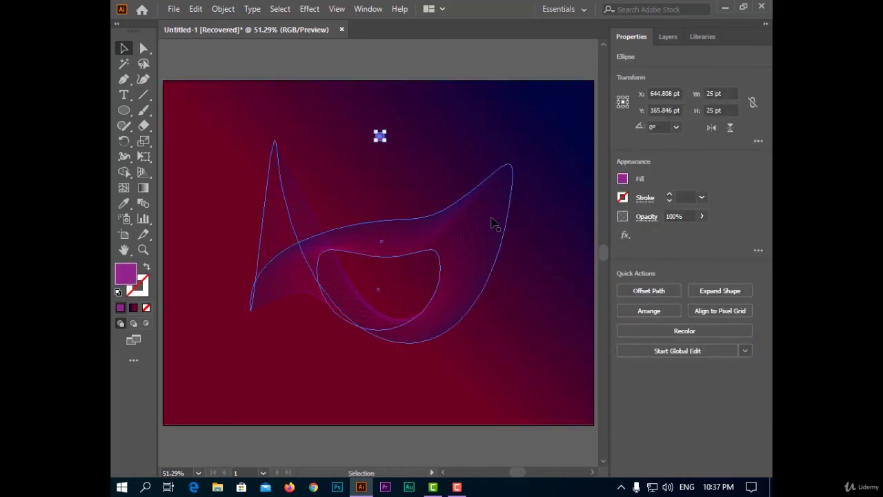
Save the purple dot as a new symbol in the Symbols panel
{"action": "left_click", "coordinate": [368, 9]}
{"action": "left_click", "coordinate": [545, 403]}
{"action": "left_click", "coordinate": [609, 274]}
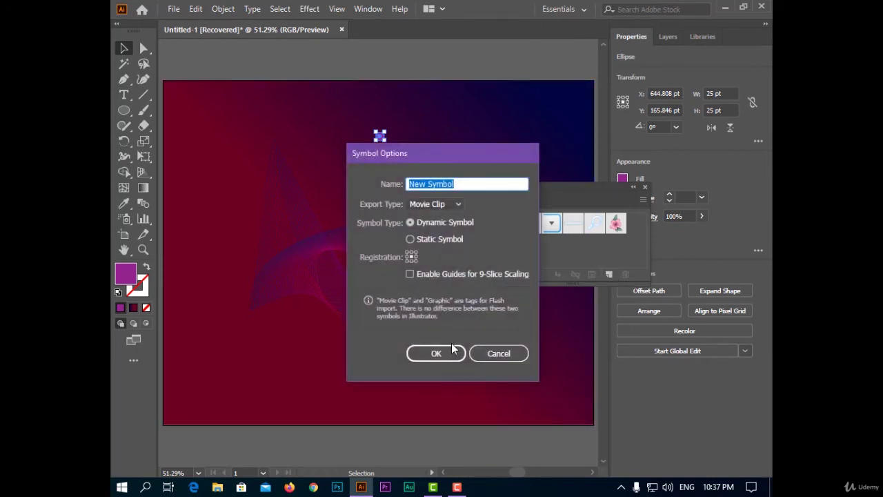
{"action": "left_click", "coordinate": [441, 351]}
{"action": "left_click", "coordinate": [646, 188]}
{"action": "left_click", "coordinate": [311, 203]}
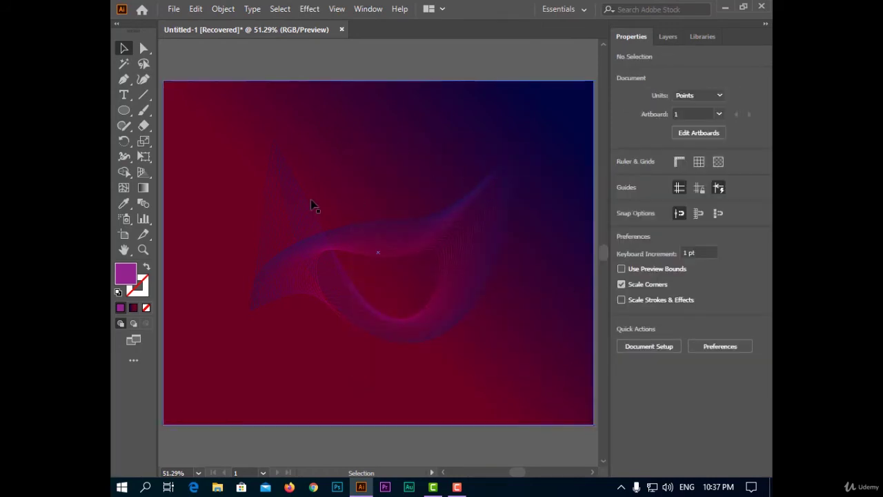
{"action": "left_click", "coordinate": [123, 220]}
Spray purple dot symbols across the artboard, then shrink the dots in the lower area
{"action": "mouse_move", "coordinate": [246, 306]}
{"action": "left_mouse_down"}
{"action": "mouse_move", "coordinate": [536, 188]}
{"action": "mouse_move", "coordinate": [446, 369]}
{"action": "mouse_move", "coordinate": [528, 329]}
{"action": "left_mouse_up"}
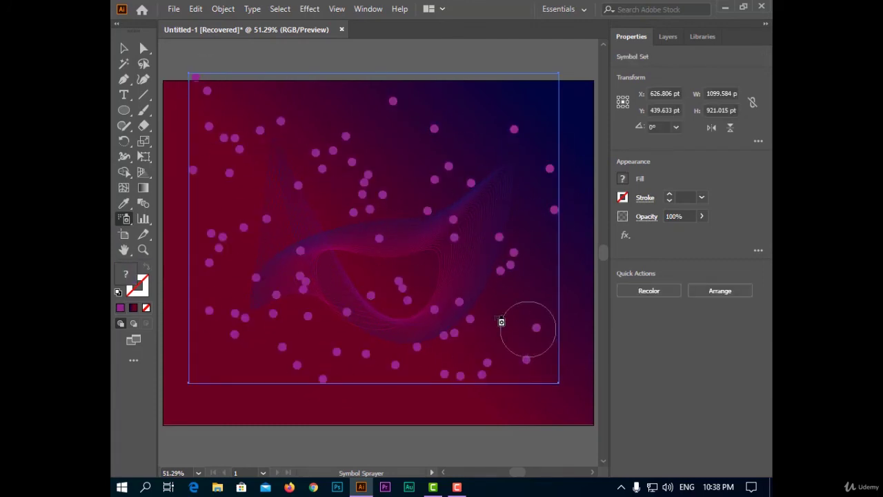
{"action": "left_click_drag", "start_coordinate": [124, 219], "coordinate": [243, 263]}
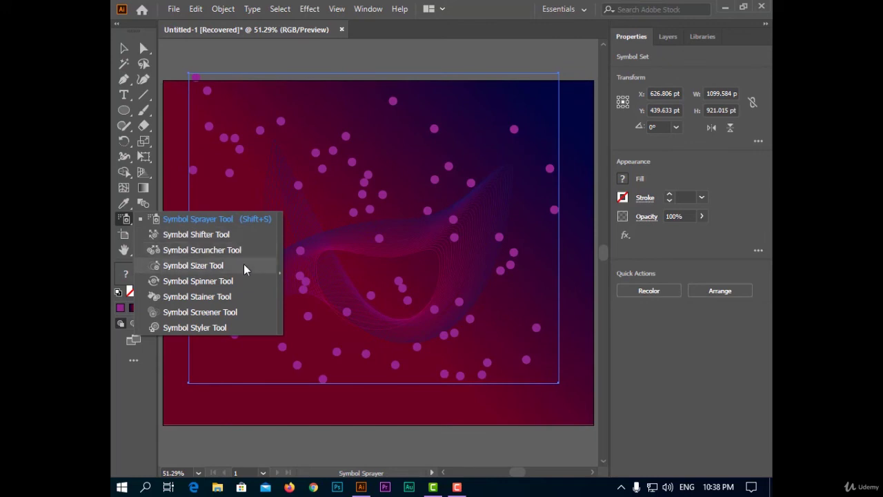
{"action": "mouse_move", "coordinate": [376, 323]}
{"action": "left_mouse_down"}
{"action": "mouse_move", "coordinate": [457, 353]}
{"action": "mouse_move", "coordinate": [435, 342]}
{"action": "left_mouse_up"}
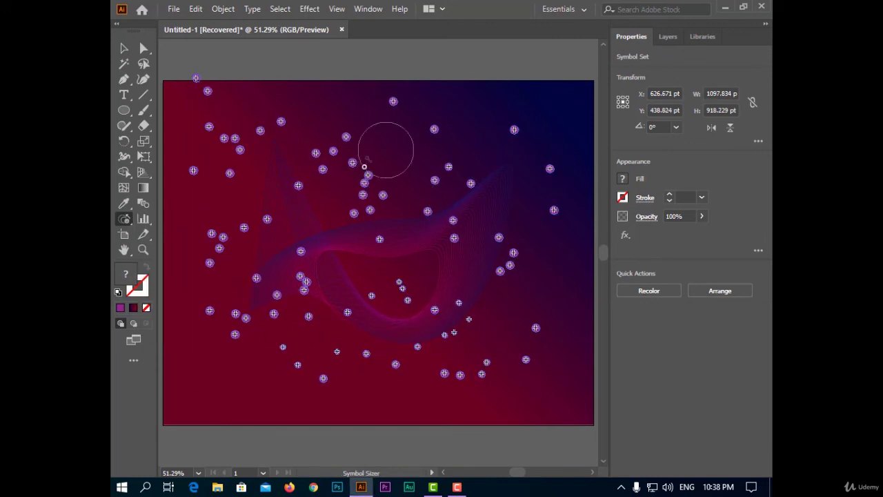
{"action": "mouse_move", "coordinate": [299, 154]}
{"action": "left_mouse_down"}
{"action": "mouse_move", "coordinate": [282, 342]}
{"action": "mouse_move", "coordinate": [204, 94]}
{"action": "left_mouse_up"}
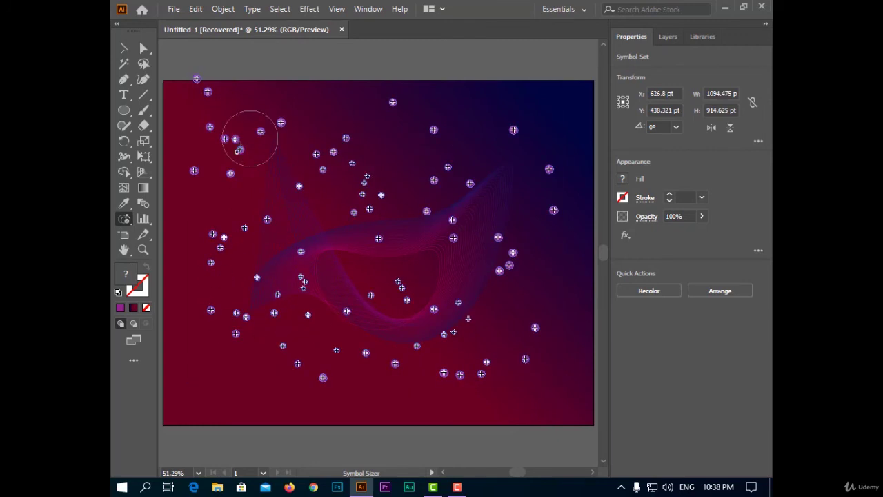
Shrink more dots on the right, top and bottom so their sizes vary
{"action": "mouse_move", "coordinate": [204, 94]}
{"action": "left_mouse_down"}
{"action": "mouse_move", "coordinate": [335, 371]}
{"action": "mouse_move", "coordinate": [490, 379]}
{"action": "left_mouse_up"}
{"action": "left_click_drag", "start_coordinate": [448, 302], "coordinate": [483, 253]}
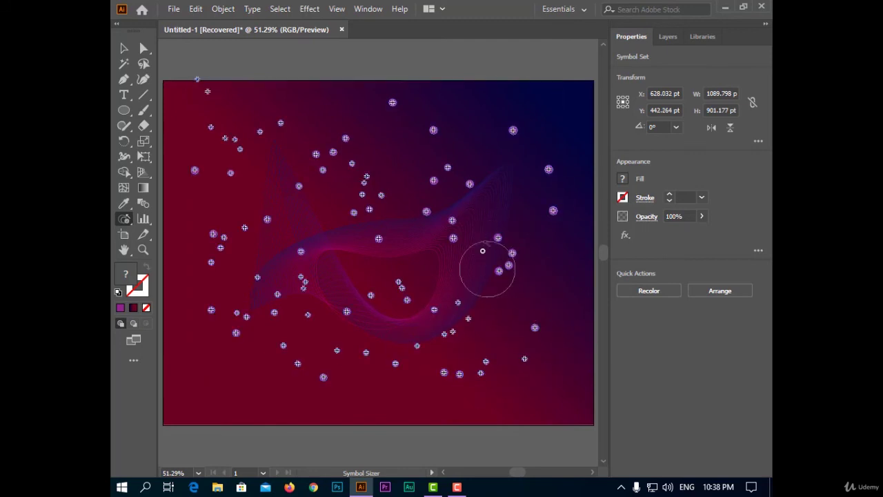
{"action": "mouse_move", "coordinate": [448, 183]}
{"action": "left_mouse_down"}
{"action": "mouse_move", "coordinate": [517, 286]}
{"action": "mouse_move", "coordinate": [446, 144]}
{"action": "left_mouse_up"}
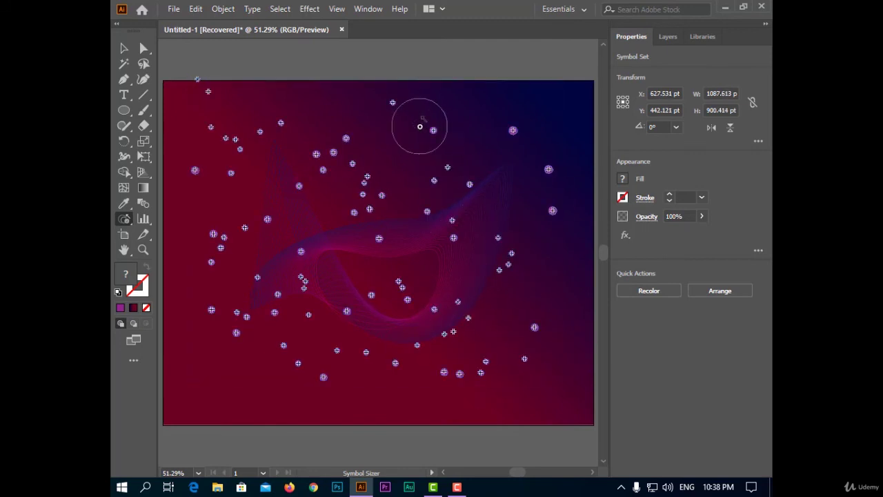
{"action": "left_click_drag", "start_coordinate": [526, 142], "coordinate": [546, 172]}
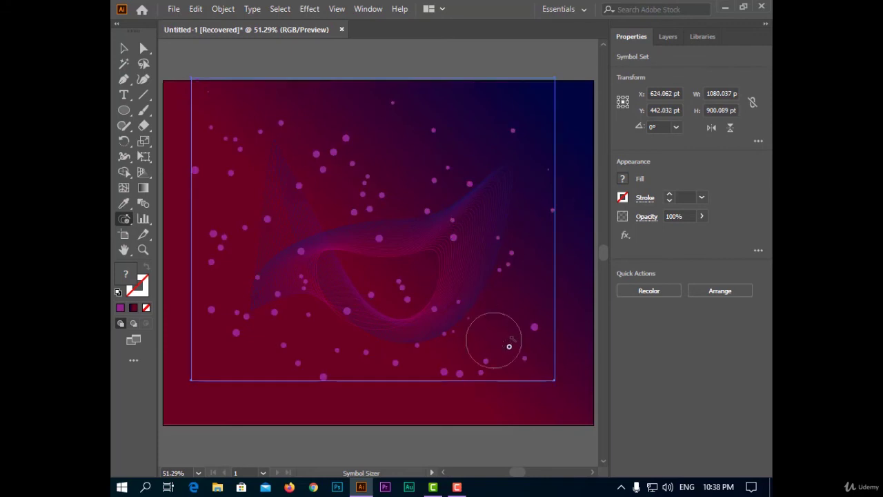
{"action": "mouse_move", "coordinate": [493, 350]}
{"action": "left_mouse_down"}
{"action": "mouse_move", "coordinate": [361, 209]}
{"action": "mouse_move", "coordinate": [325, 152]}
{"action": "left_mouse_up"}
{"action": "mouse_move", "coordinate": [338, 328]}
{"action": "left_mouse_down"}
{"action": "mouse_move", "coordinate": [282, 336]}
{"action": "mouse_move", "coordinate": [246, 237]}
{"action": "left_mouse_up"}
{"action": "left_click_drag", "start_coordinate": [316, 370], "coordinate": [373, 377]}
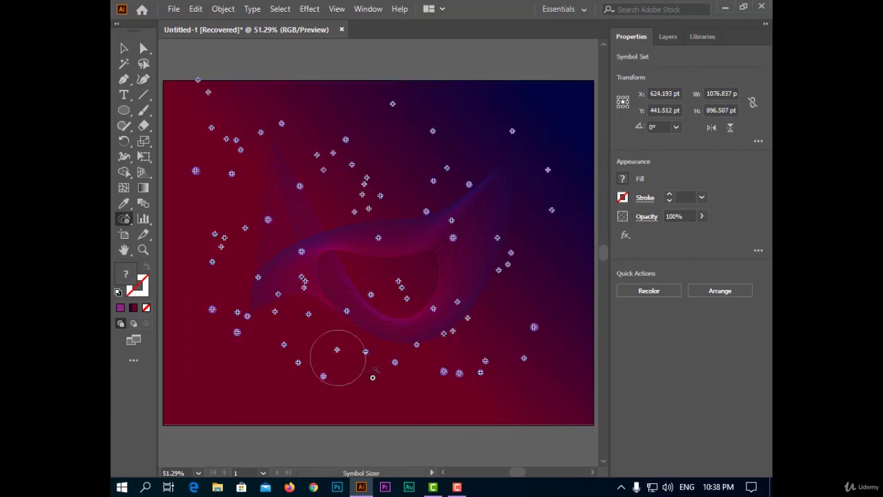
{"action": "left_click_drag", "start_coordinate": [465, 373], "coordinate": [457, 431]}
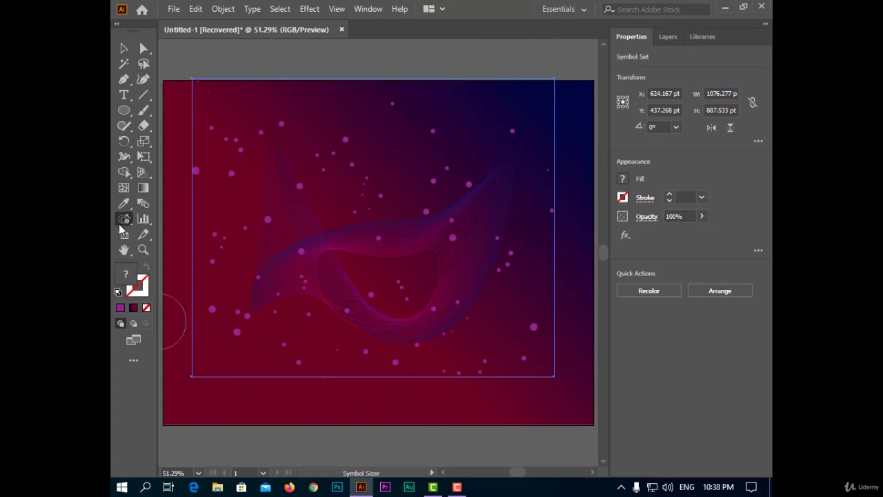
Fade dots on the left, top and lower areas with the Symbol Screener
{"action": "left_click_drag", "start_coordinate": [121, 228], "coordinate": [248, 310]}
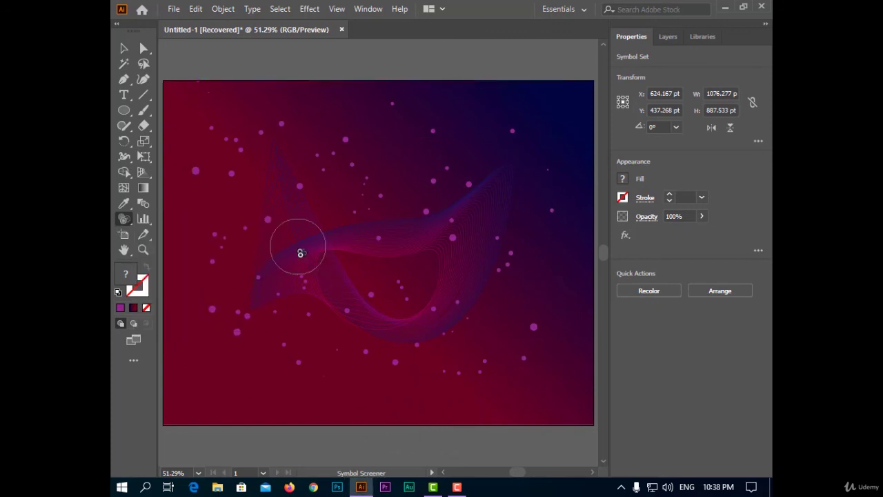
{"action": "left_click_drag", "start_coordinate": [300, 253], "coordinate": [231, 344]}
{"action": "left_click_drag", "start_coordinate": [236, 138], "coordinate": [342, 123]}
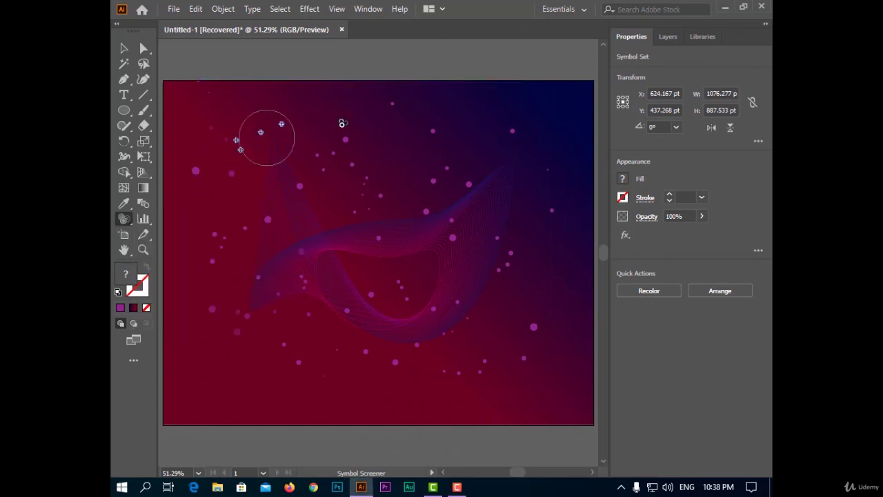
{"action": "mouse_move", "coordinate": [474, 143]}
{"action": "left_mouse_down"}
{"action": "mouse_move", "coordinate": [430, 312]}
{"action": "mouse_move", "coordinate": [552, 209]}
{"action": "mouse_move", "coordinate": [496, 128]}
{"action": "mouse_move", "coordinate": [358, 219]}
{"action": "left_mouse_up"}
{"action": "left_click_drag", "start_coordinate": [385, 254], "coordinate": [311, 315]}
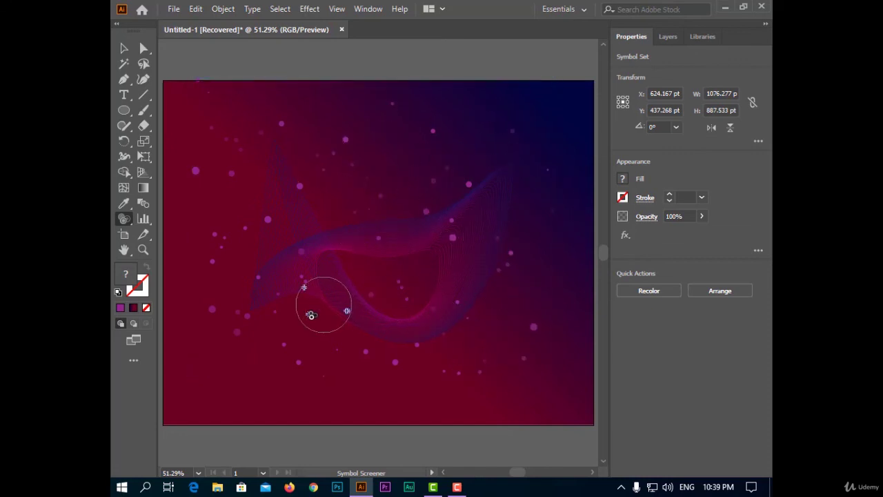
{"action": "left_click_drag", "start_coordinate": [406, 298], "coordinate": [252, 311]}
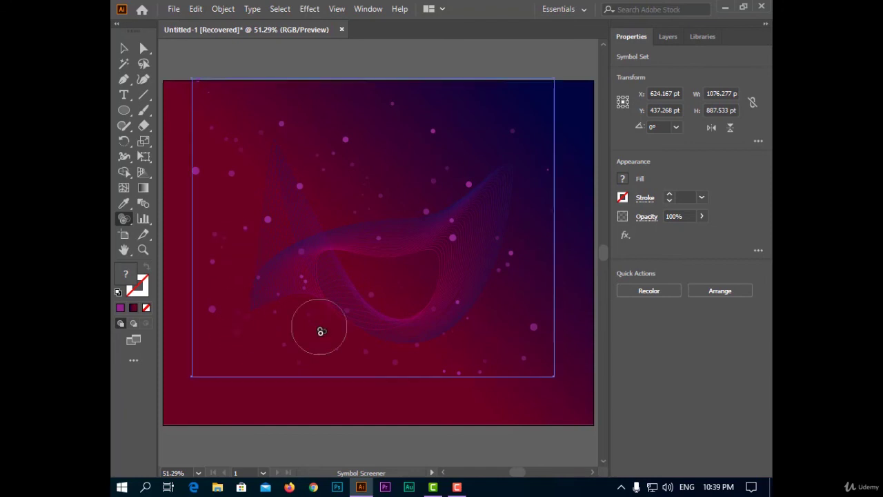
Pull the dots closer together near the top centre with the Symbol Scruncher
{"action": "left_click_drag", "start_coordinate": [125, 219], "coordinate": [232, 242]}
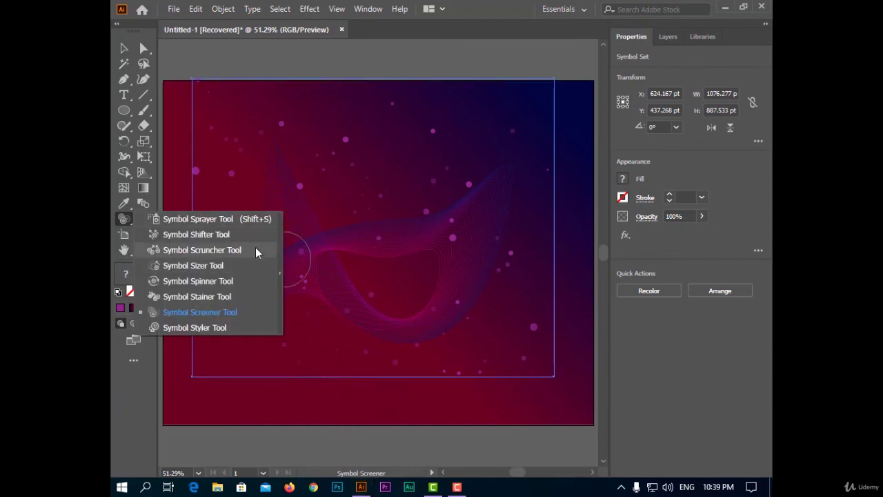
{"action": "left_click", "coordinate": [255, 250]}
{"action": "left_click_drag", "start_coordinate": [290, 244], "coordinate": [422, 147]}
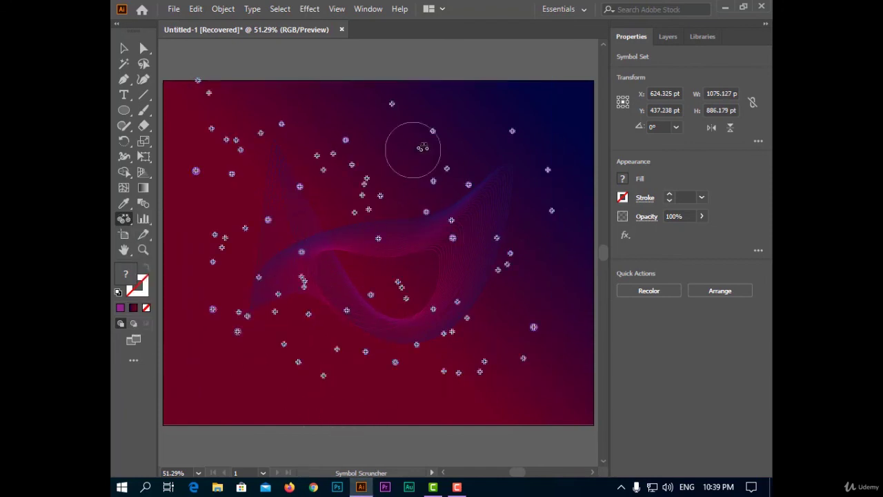
Return to the Selection tool and deselect the dot symbol set
{"action": "key", "text": "v"}
{"action": "left_click", "coordinate": [506, 462]}
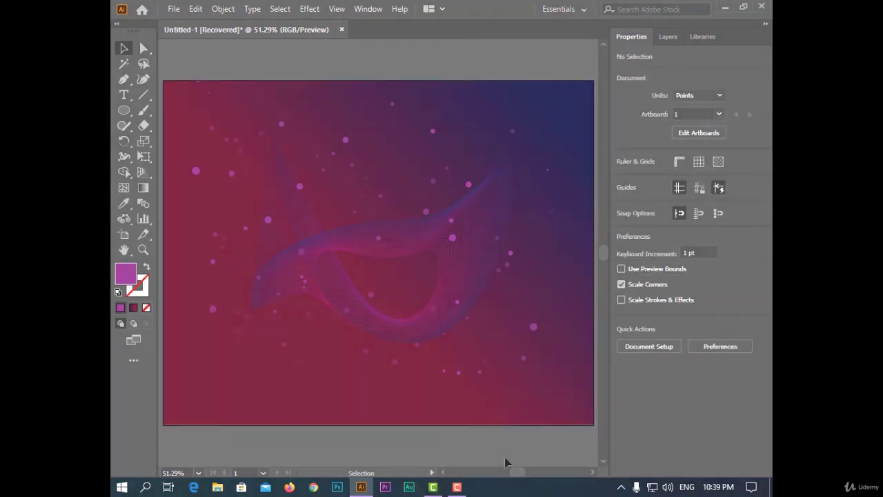